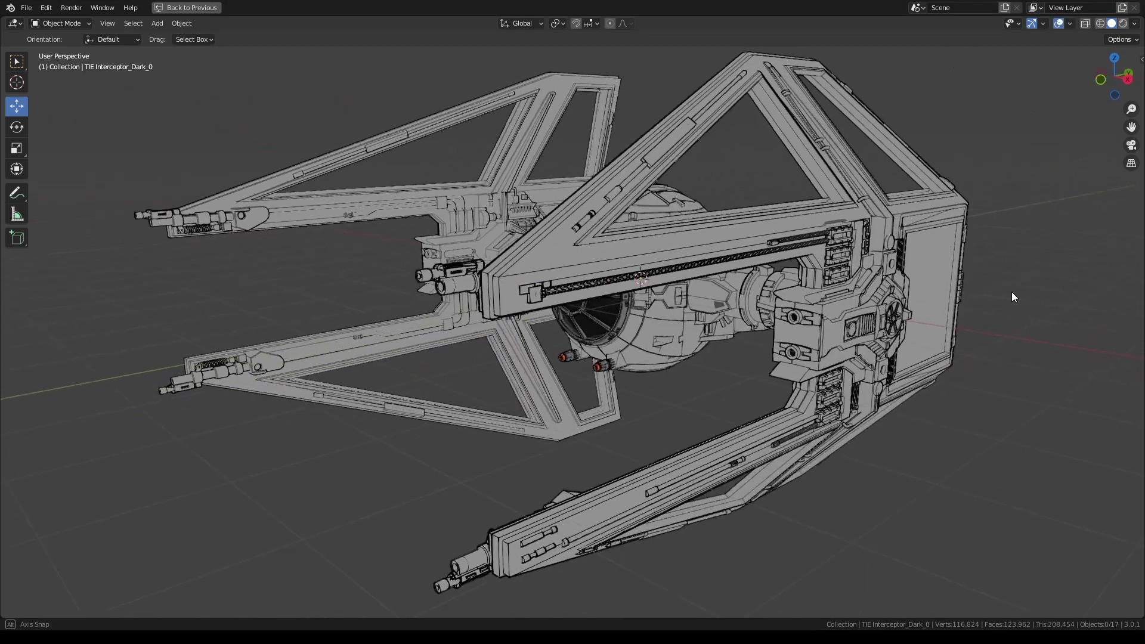
- Orbit and zoom the view around the TIE interceptor model
middle_click_drag(1011, 296, 871, 291)
scroll(482, 266, "up", 4)
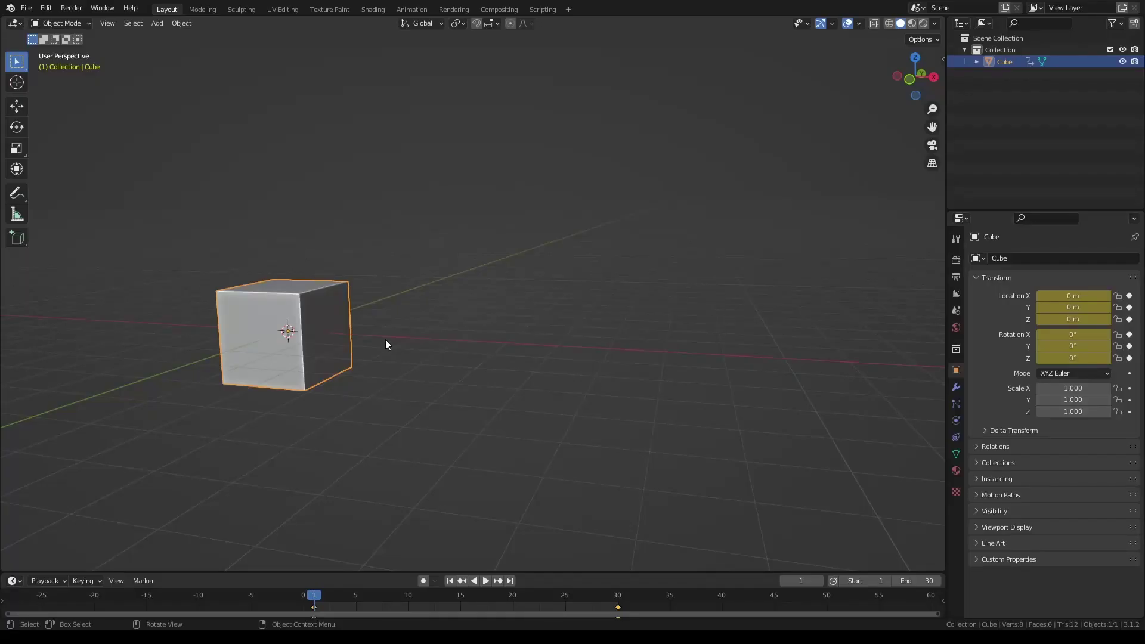
- Play the cube's rotation, then convert the cube into Cube_Lines.GP with GP_FromMesh
left_click(485, 581)
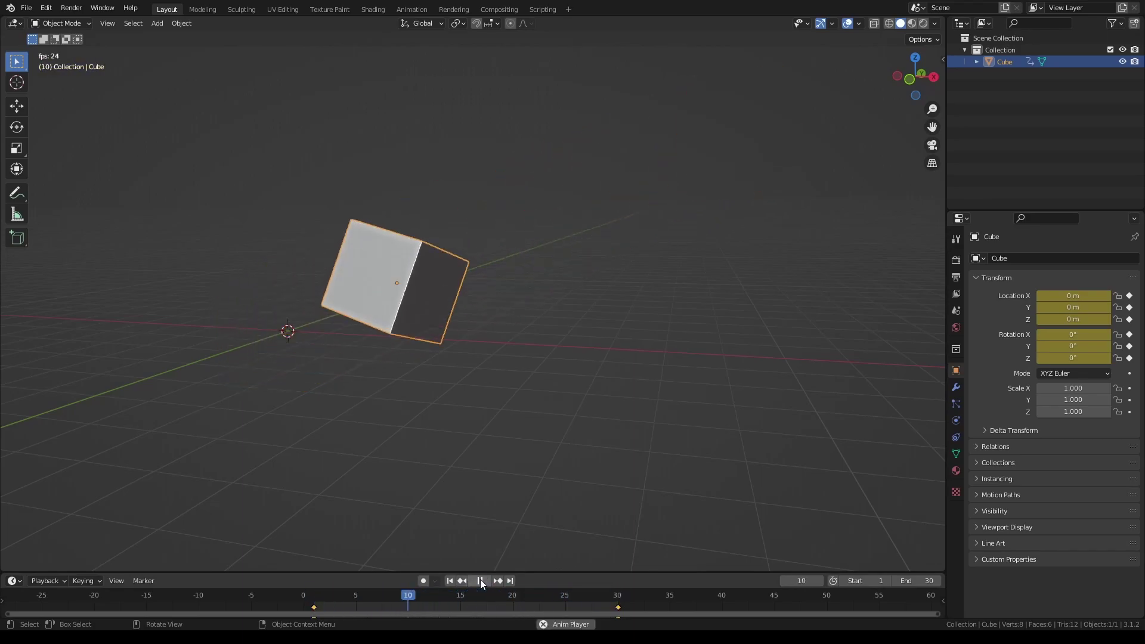
left_click(481, 581)
left_click(450, 581)
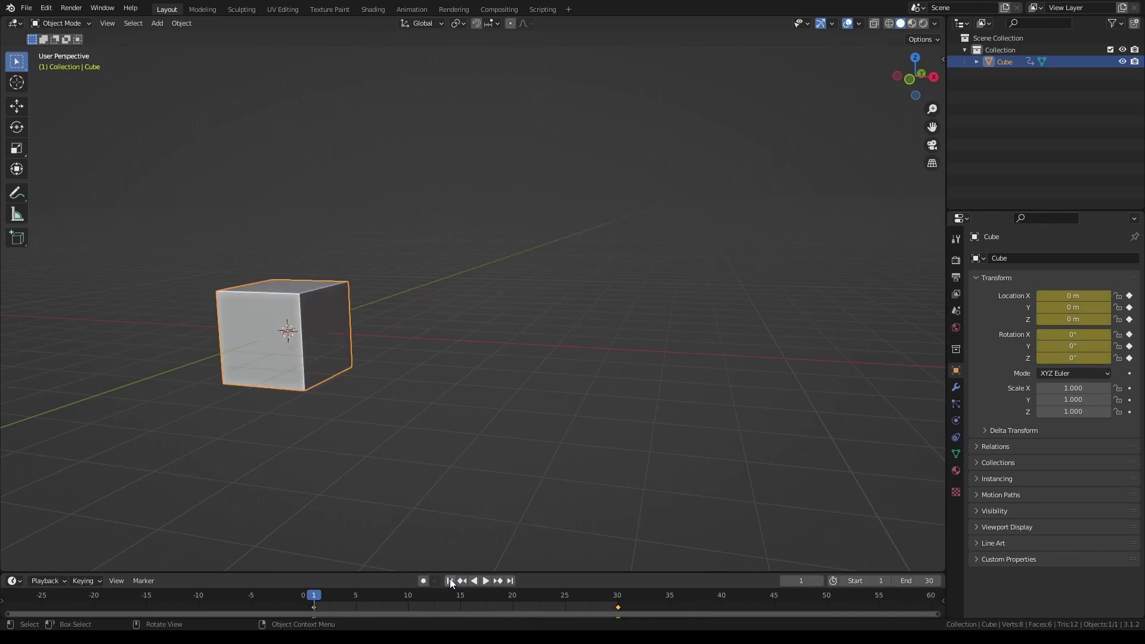
right_click(338, 352)
left_click(390, 528)
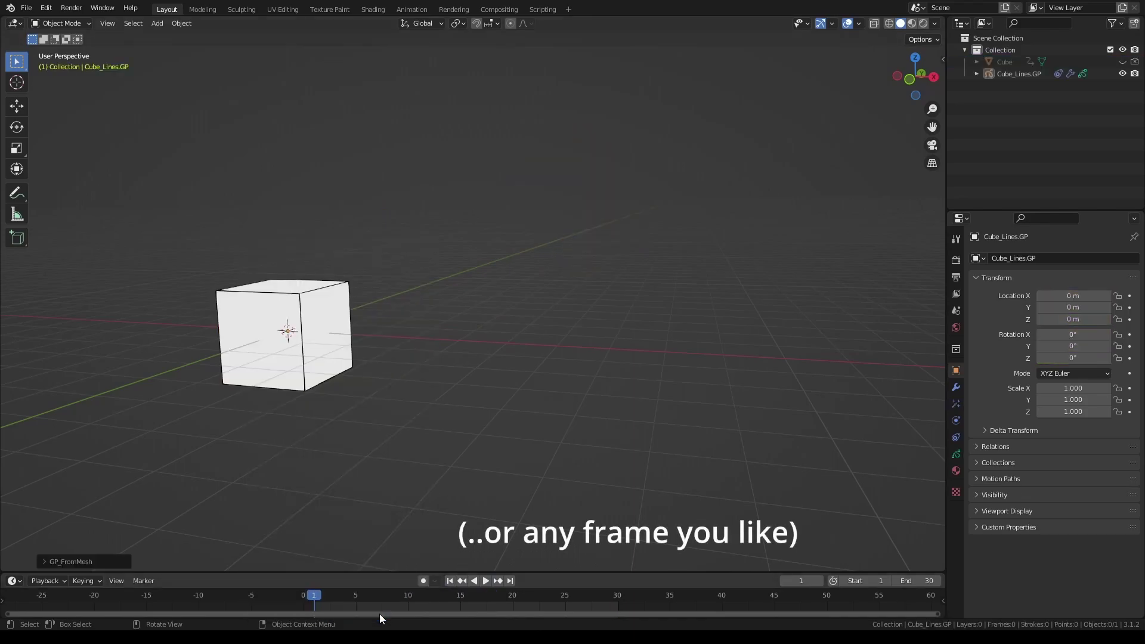
- Play the converted drawing, then inspect the conversion's Constraint choices in the GP_FromMesh settings
left_click(485, 582)
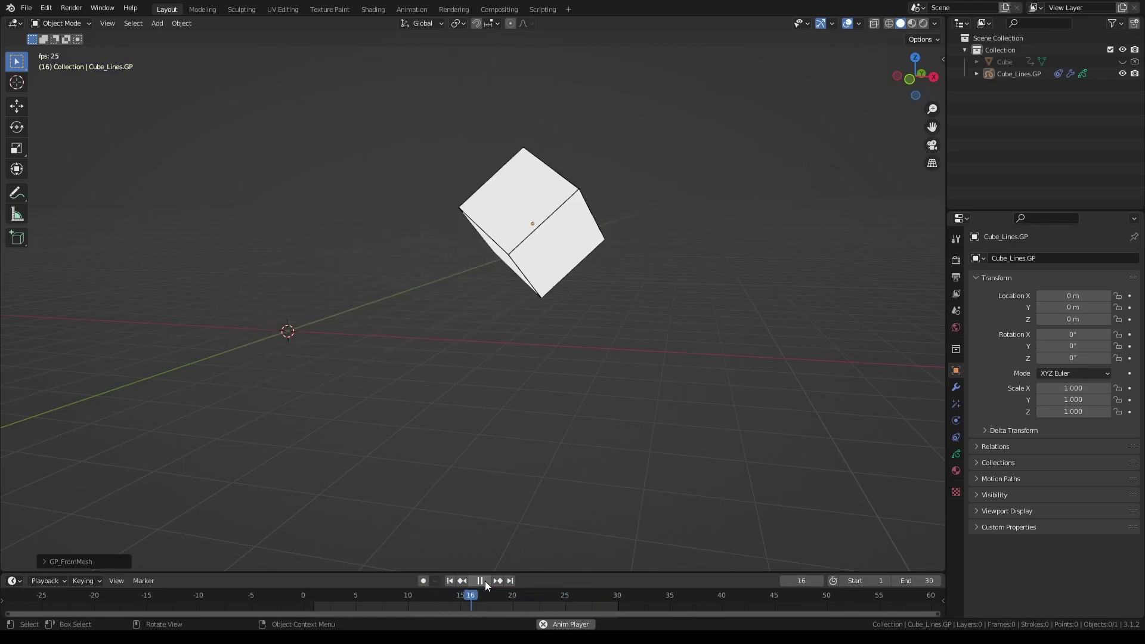
key("Escape")
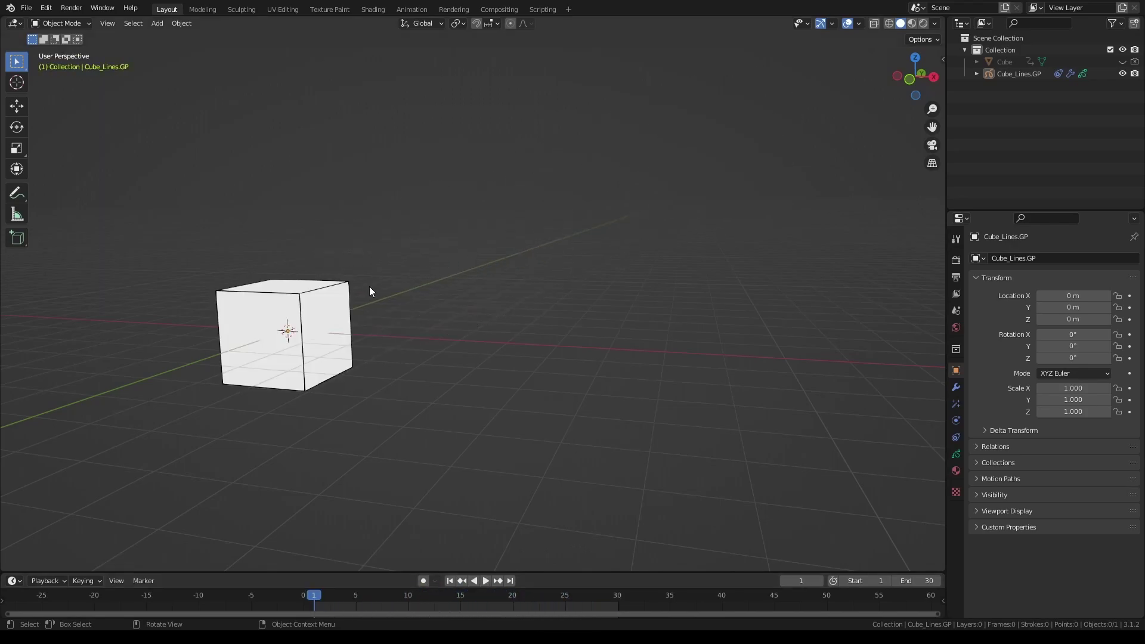
key("F9")
left_click_drag(427, 244, 596, 134)
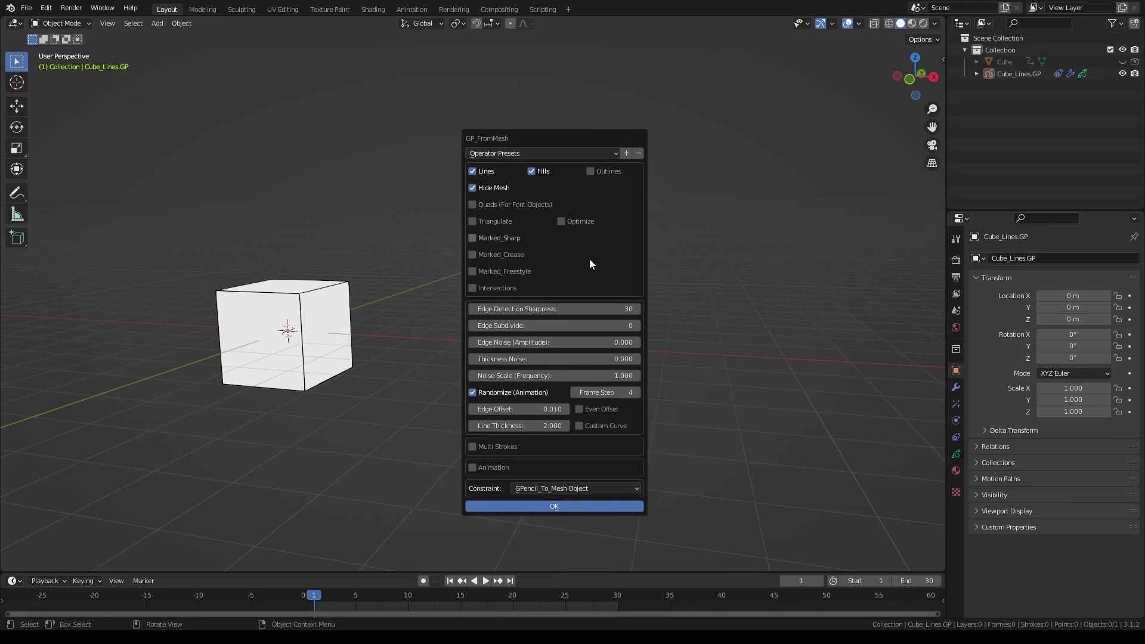
left_click(583, 489)
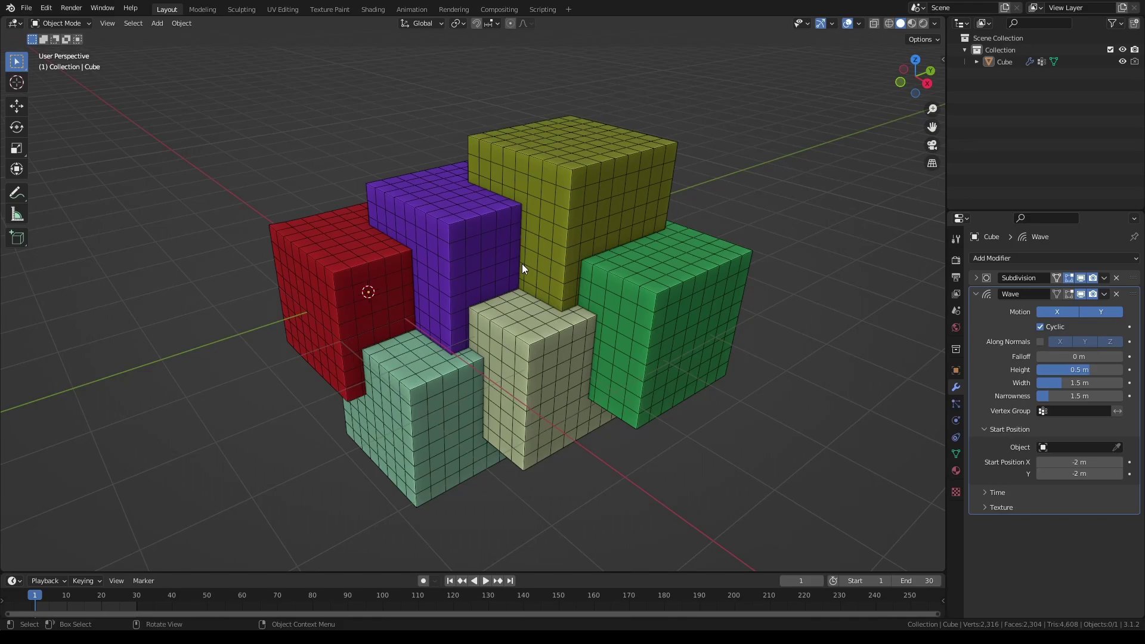
key("space")
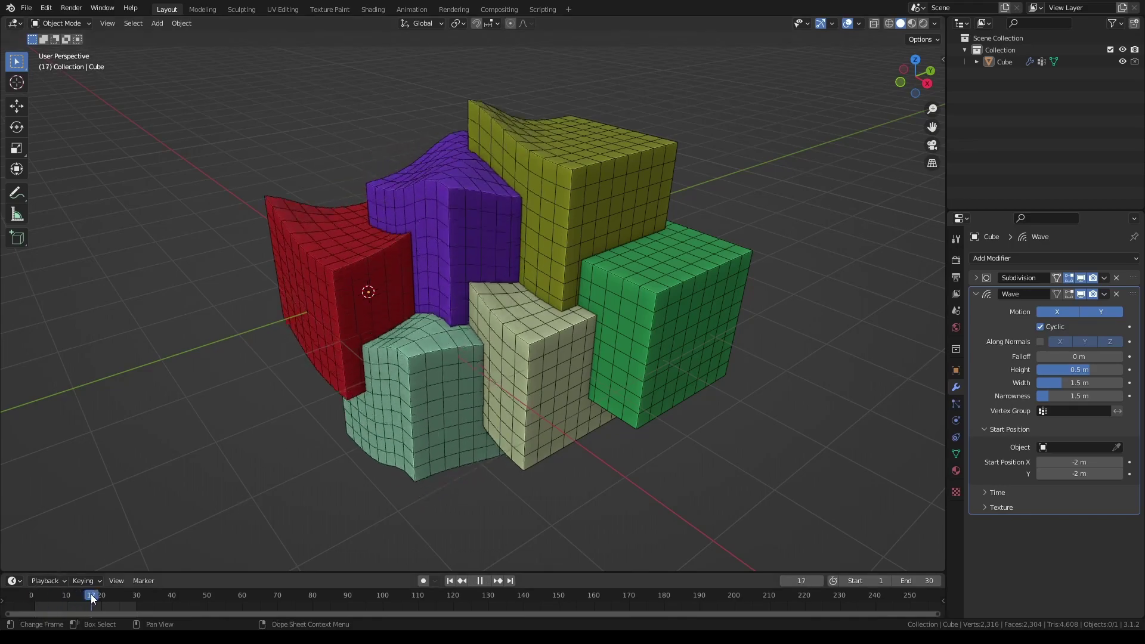
left_click_drag(129, 595, 35, 595)
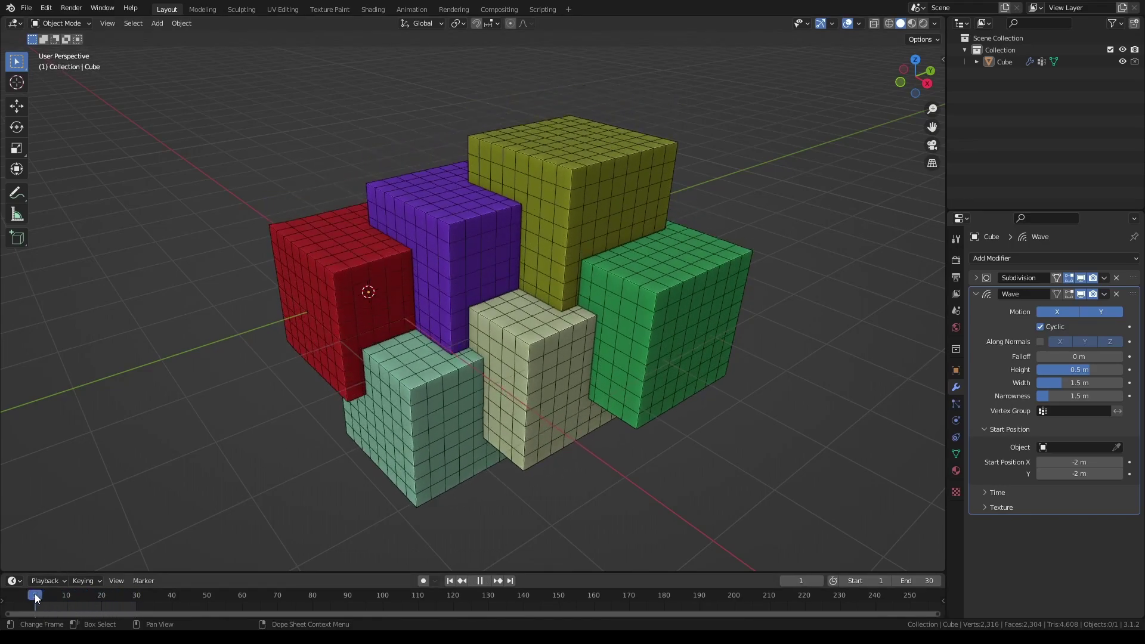
key("Escape")
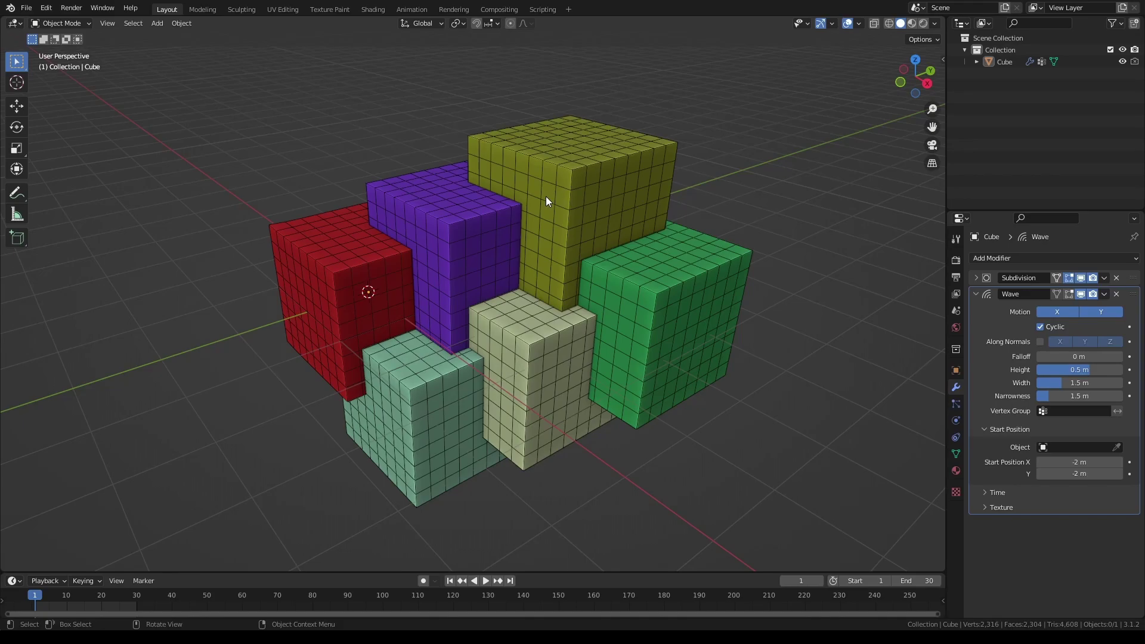
- Convert the coloured blocks with GP_FromMesh, including outlines, into Cube_Lines.GP
left_click(545, 196)
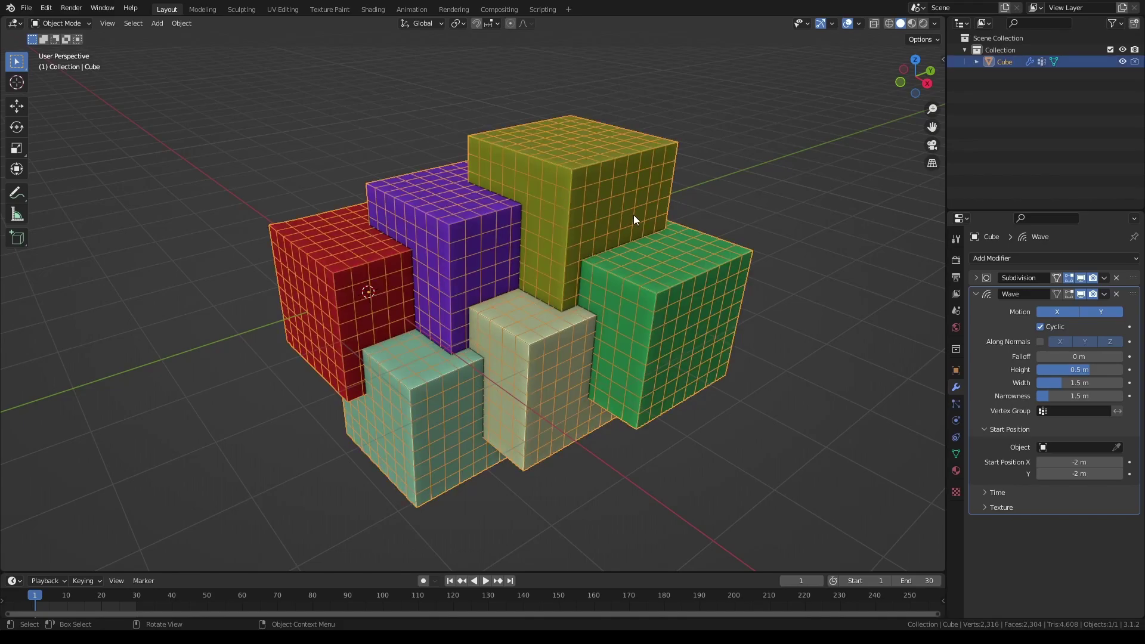
key("ctrl+shift+g")
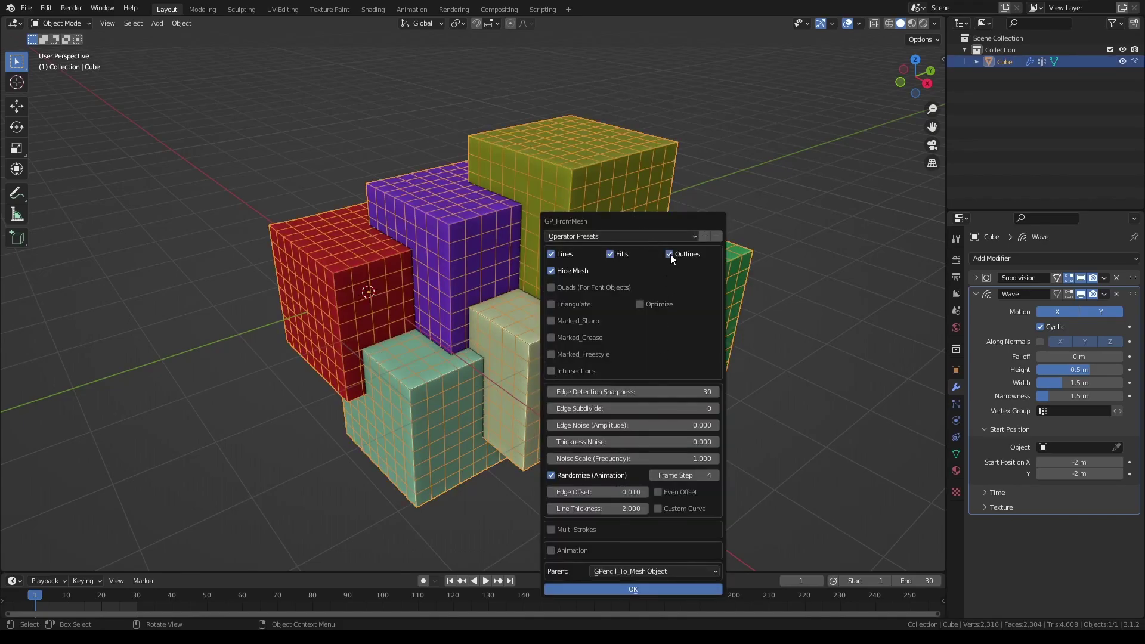
left_click(669, 254)
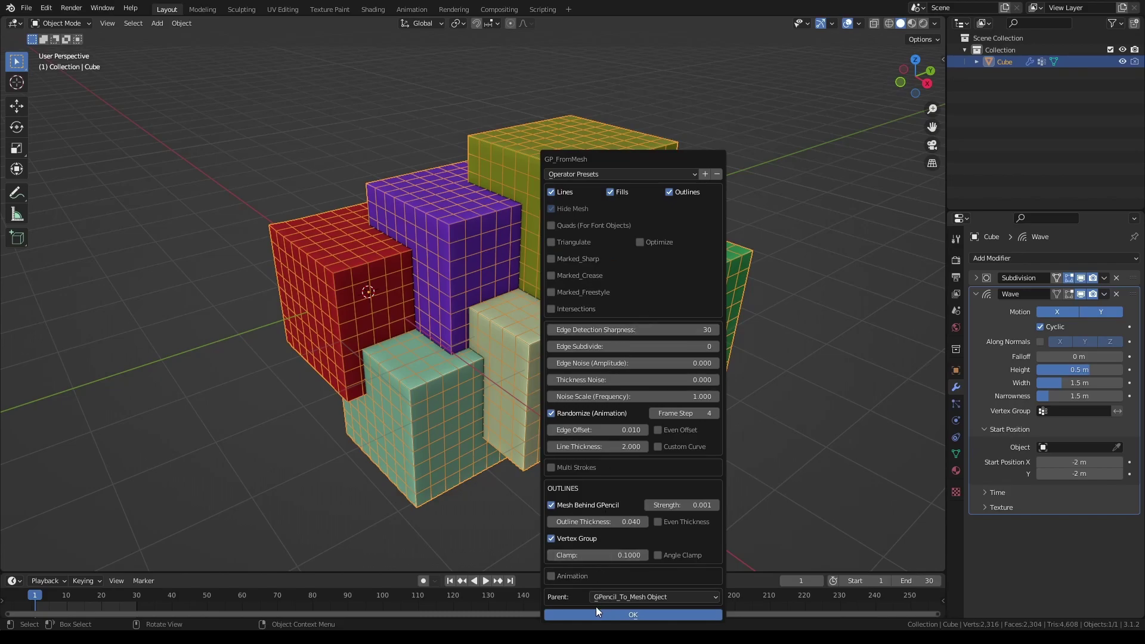
left_click(629, 616)
- Hide viewport overlays, scrub to about frame 15, and rerun the conversion there
left_click(848, 24)
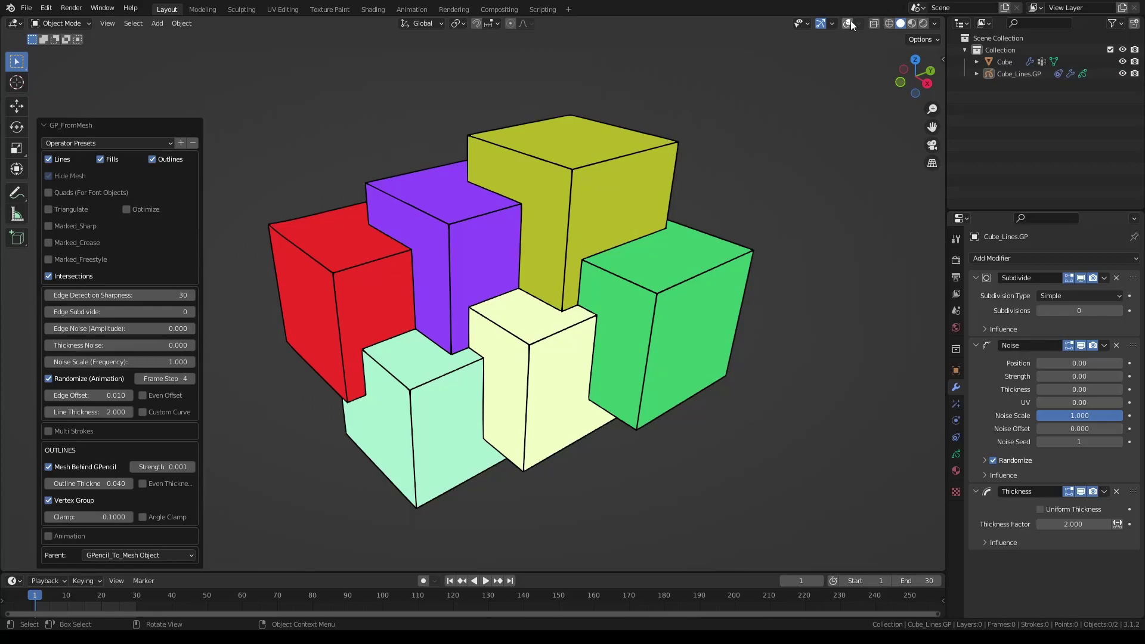
left_click_drag(36, 596, 84, 594)
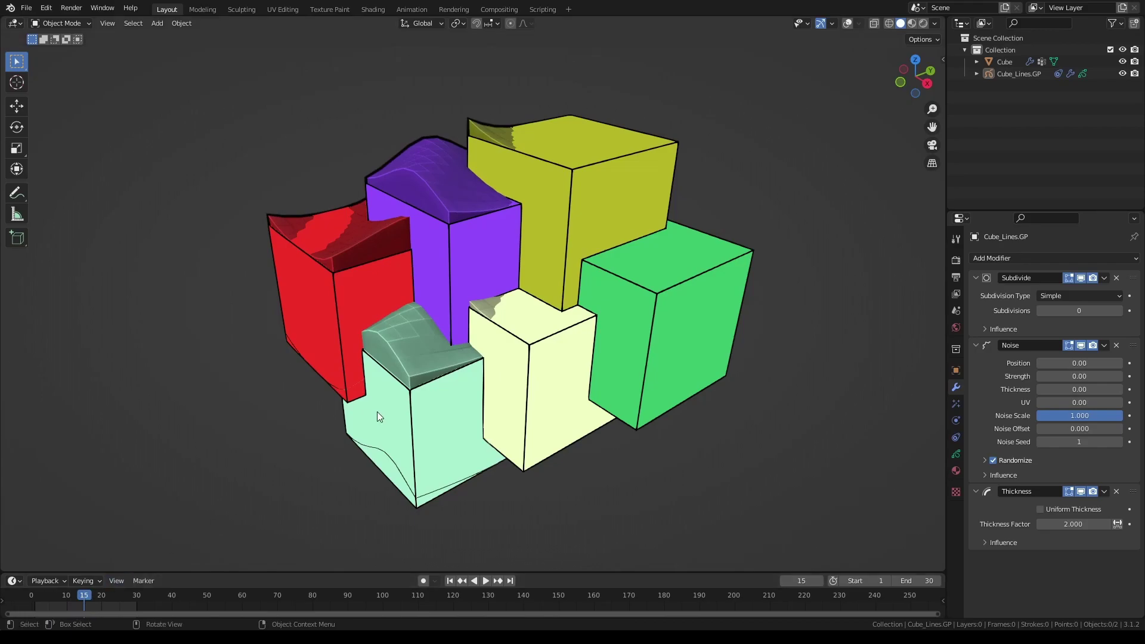
key("F9")
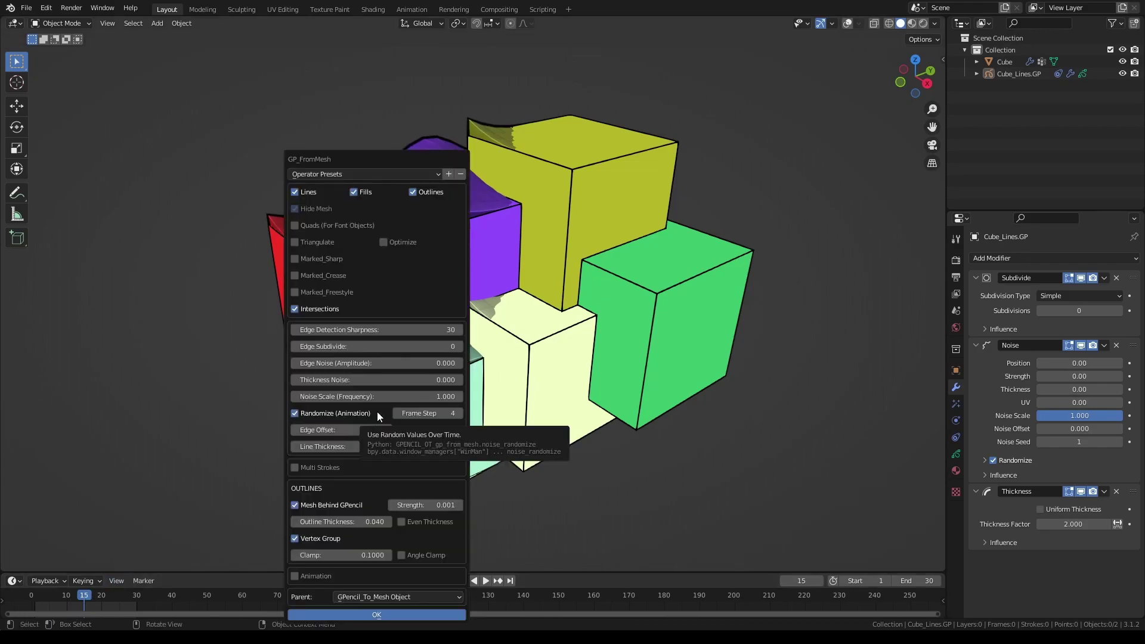
left_click(389, 615)
left_click(35, 598)
left_click_drag(34, 600, 85, 599)
key("space")
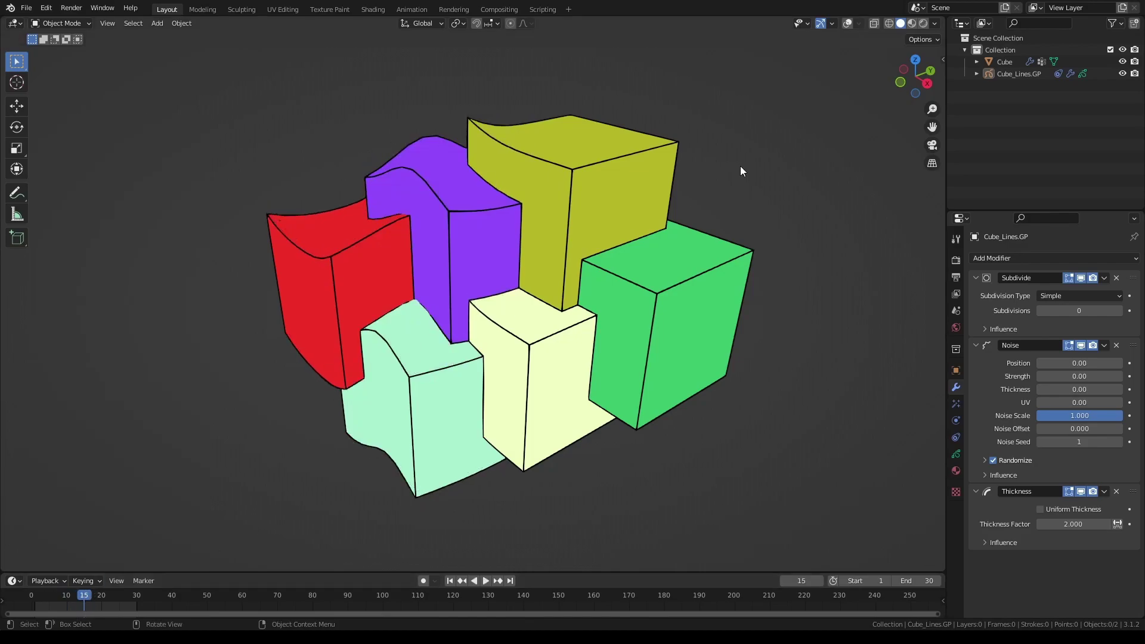
- Hide the original Cube mesh and scrub to frame 15 to view the wavy outlines
left_click(1123, 62)
left_click(36, 598)
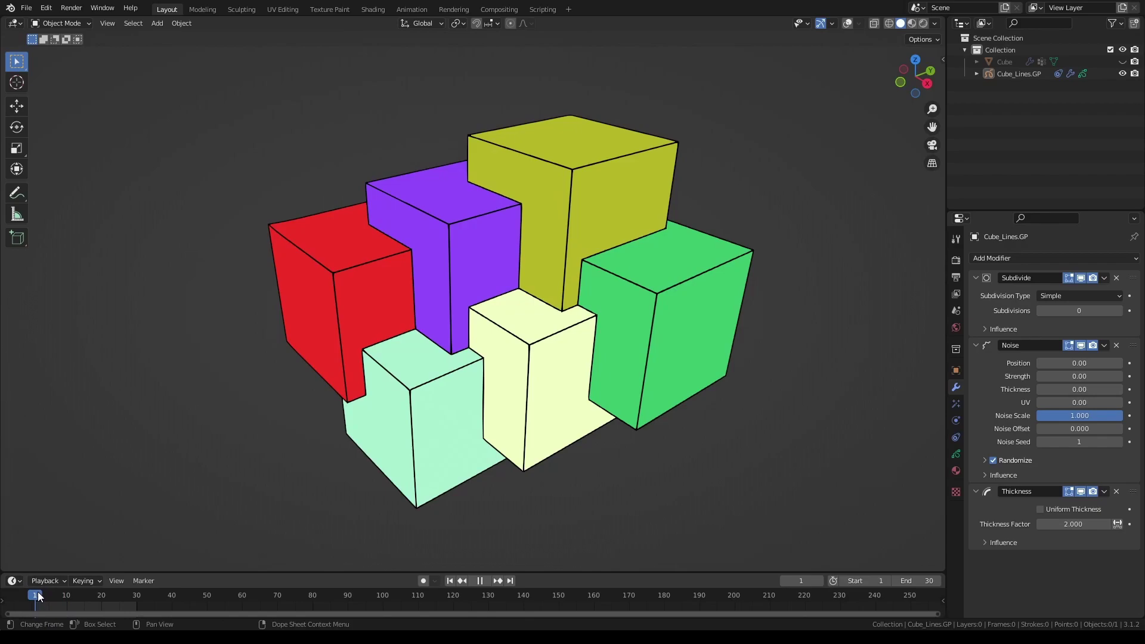
left_click_drag(37, 597, 87, 598)
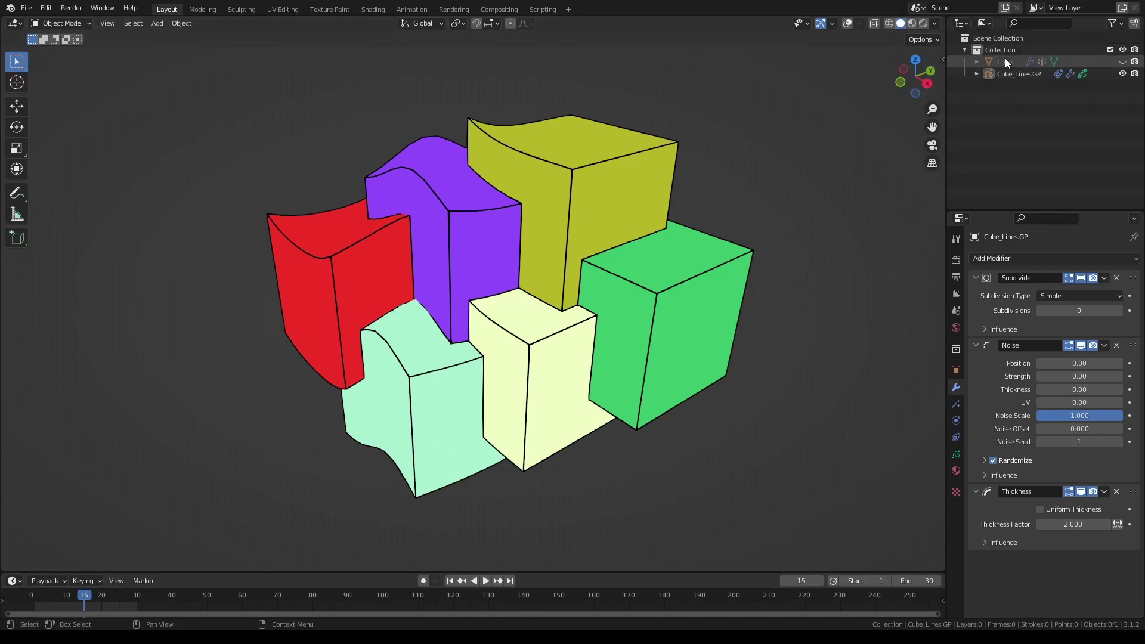
- Unhide Cube and rerun GP_FromMesh with Animation enabled, End frame 10
left_click(1122, 62)
key("ctrl+shift+g")
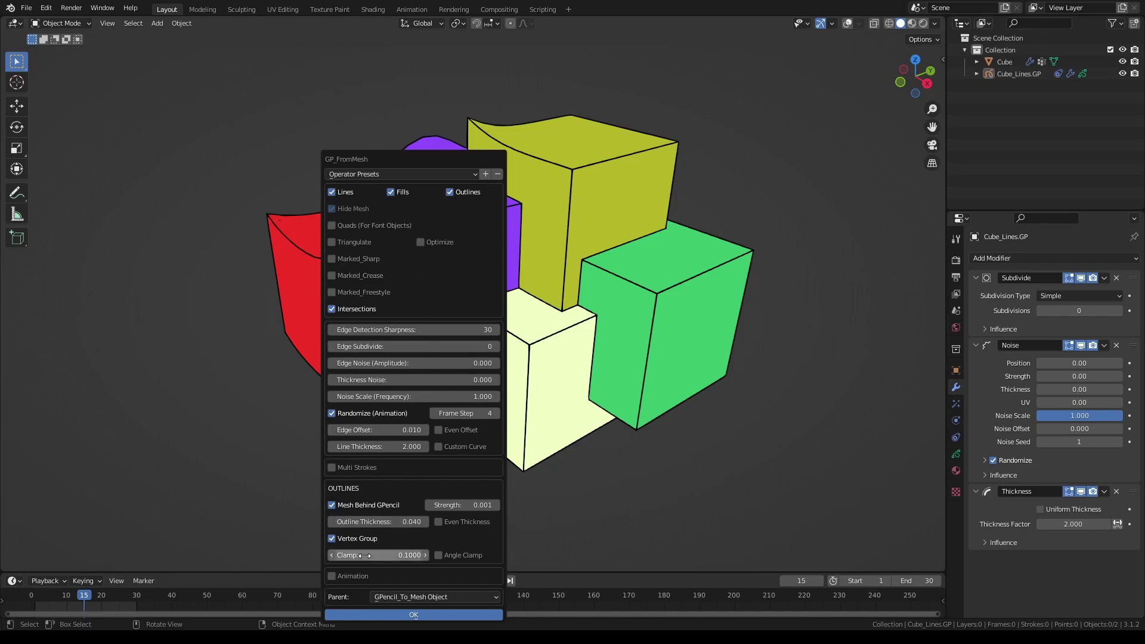
left_click(332, 576)
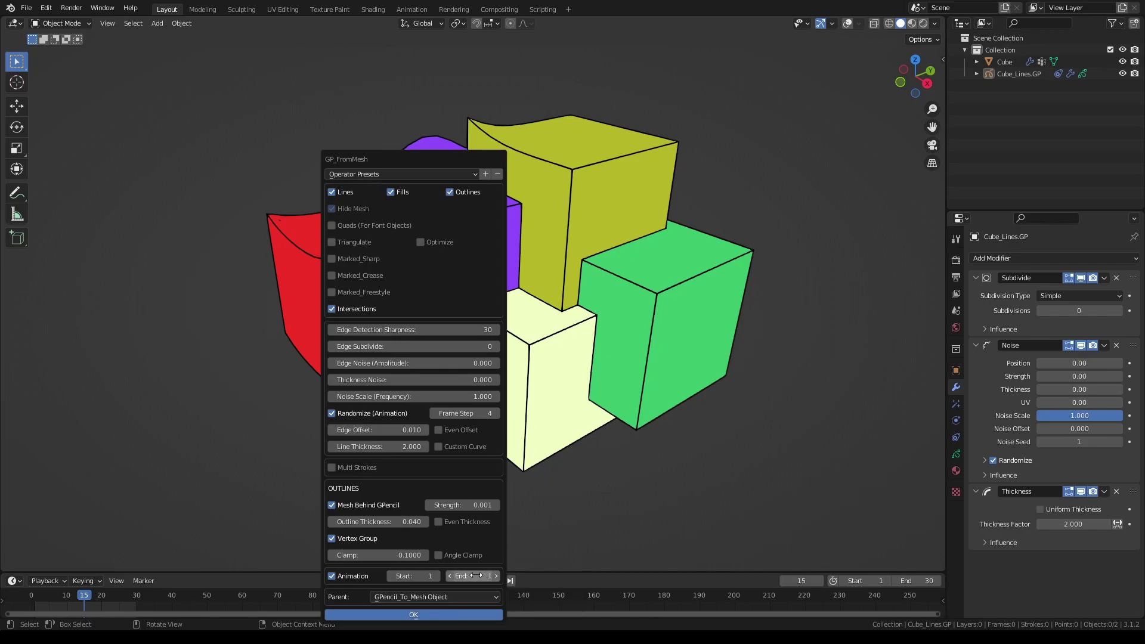
left_click_drag(477, 576, 497, 576)
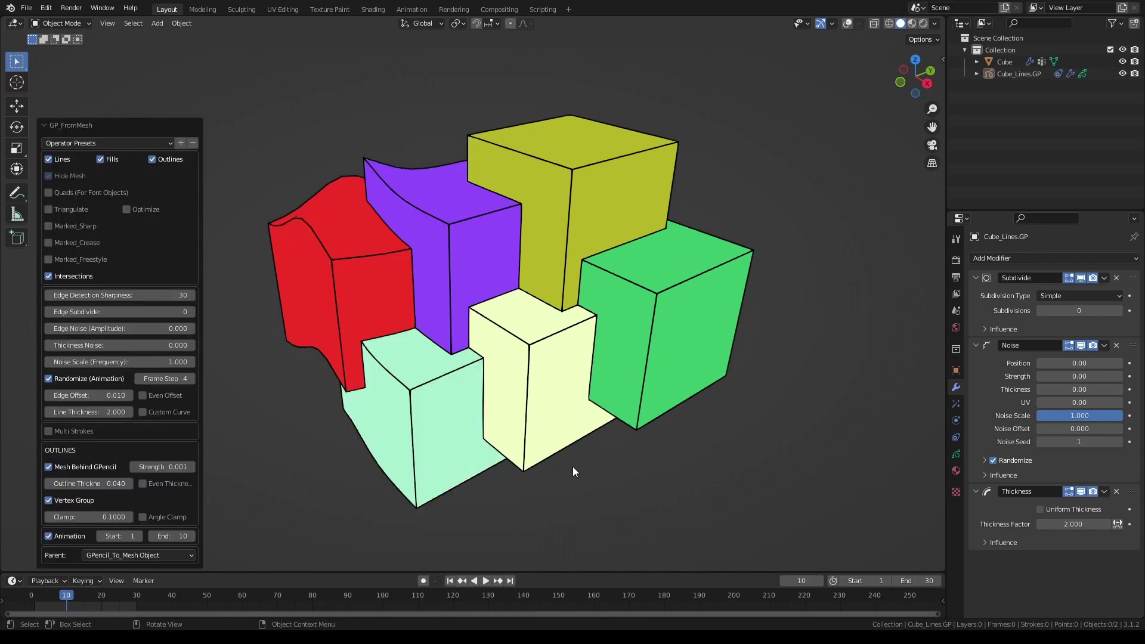
- Play the animation, turn viewport overlays back on for onion skin, and return to frame 1
key("space")
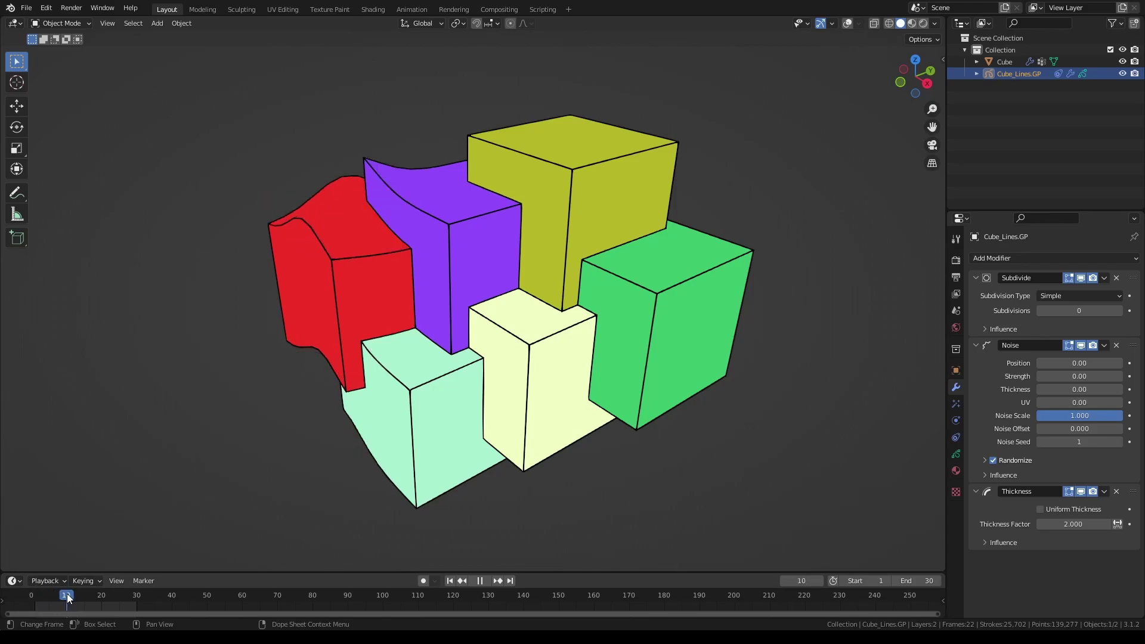
key("Escape")
key("shift+alt+z")
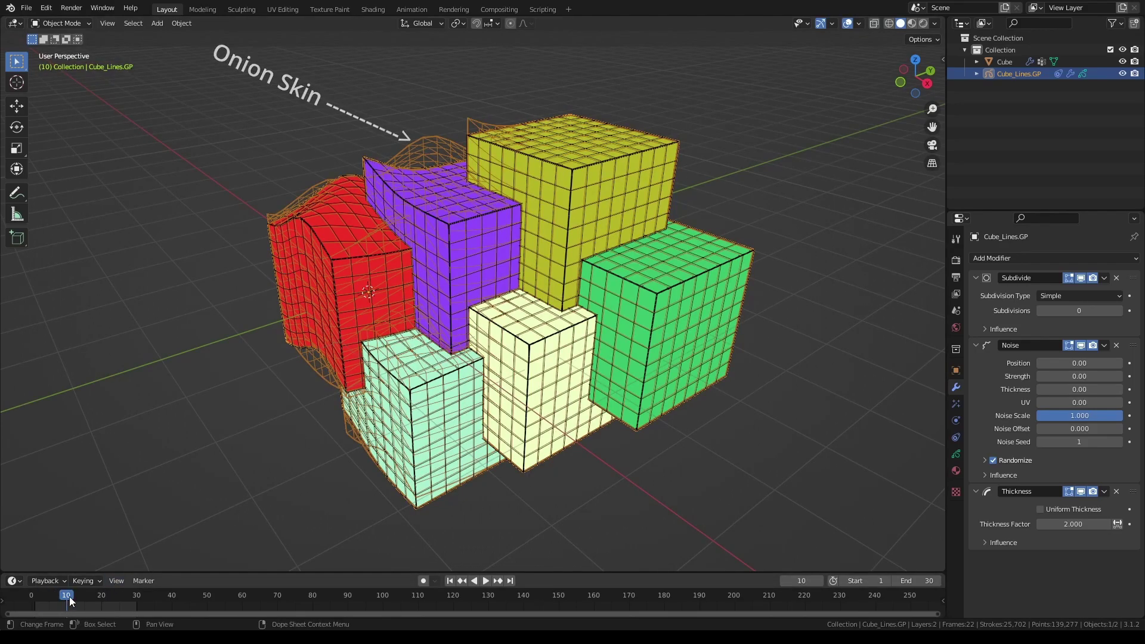
key("space")
left_click_drag(89, 596, 36, 595)
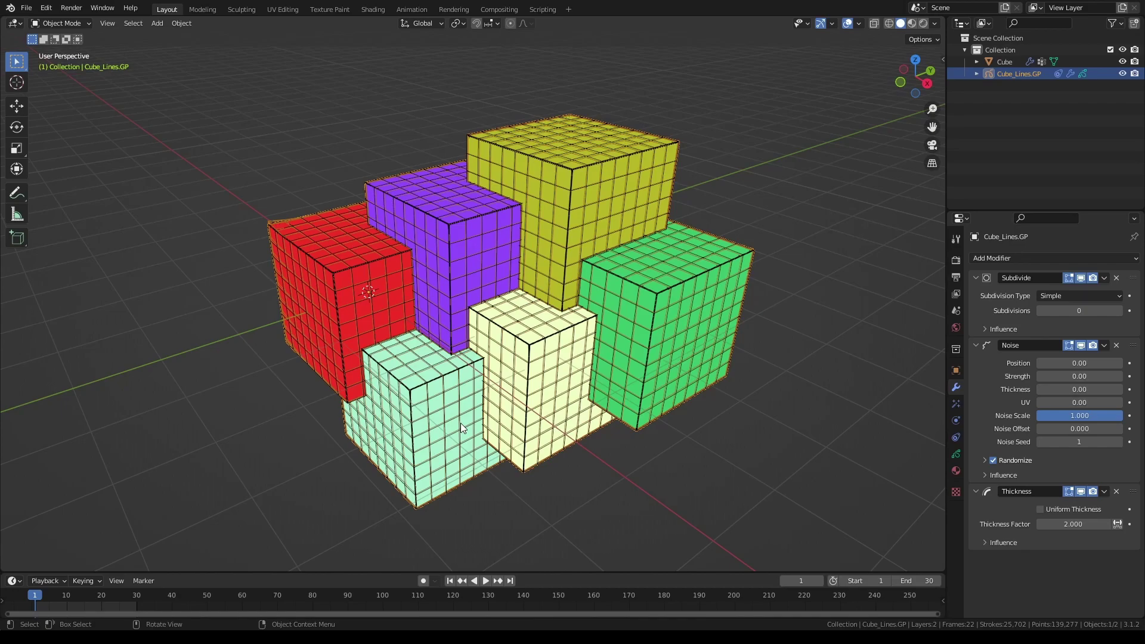
- Rerun the conversion with Optimize ticked, hide overlays, and play the wobbling animation
key("ctrl+shift+f")
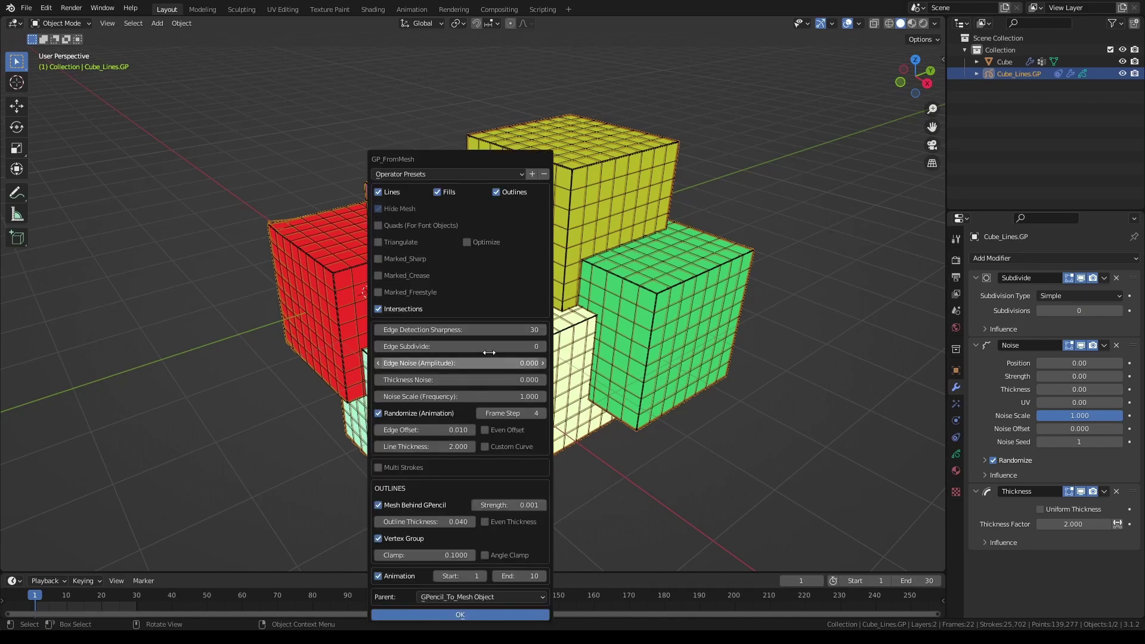
left_click(467, 241)
left_click(481, 615)
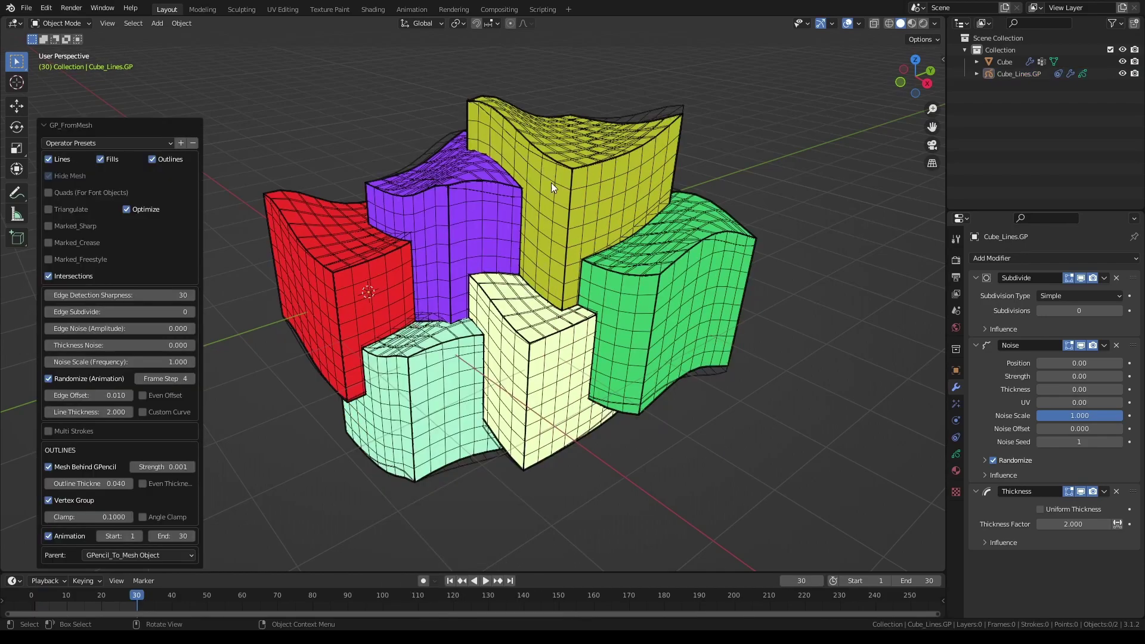
left_click(848, 24)
left_click(482, 580)
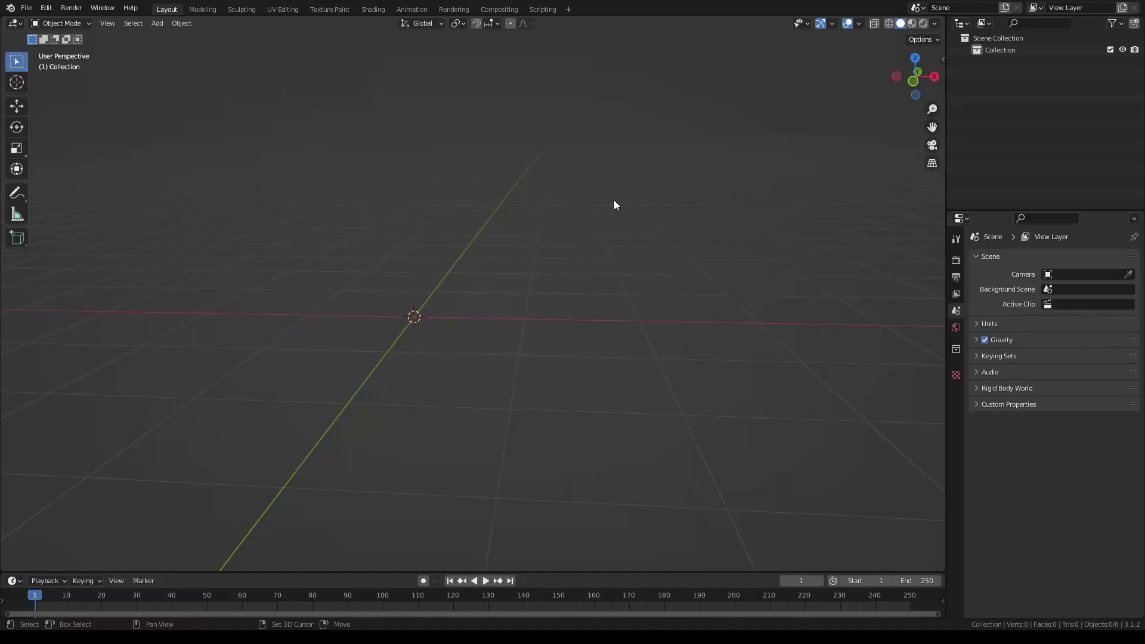
- Add a Text object rotated 90° on X and change its text to Sketch N'
key("shift+a")
left_click(614, 250)
key("r")
key("x")
key("9")
key("0")
key("Return")
key("Tab")
key("Home")
key("Delete")
key("Delete")
key("Delete")
key("Delete")
type("Sketch N'")
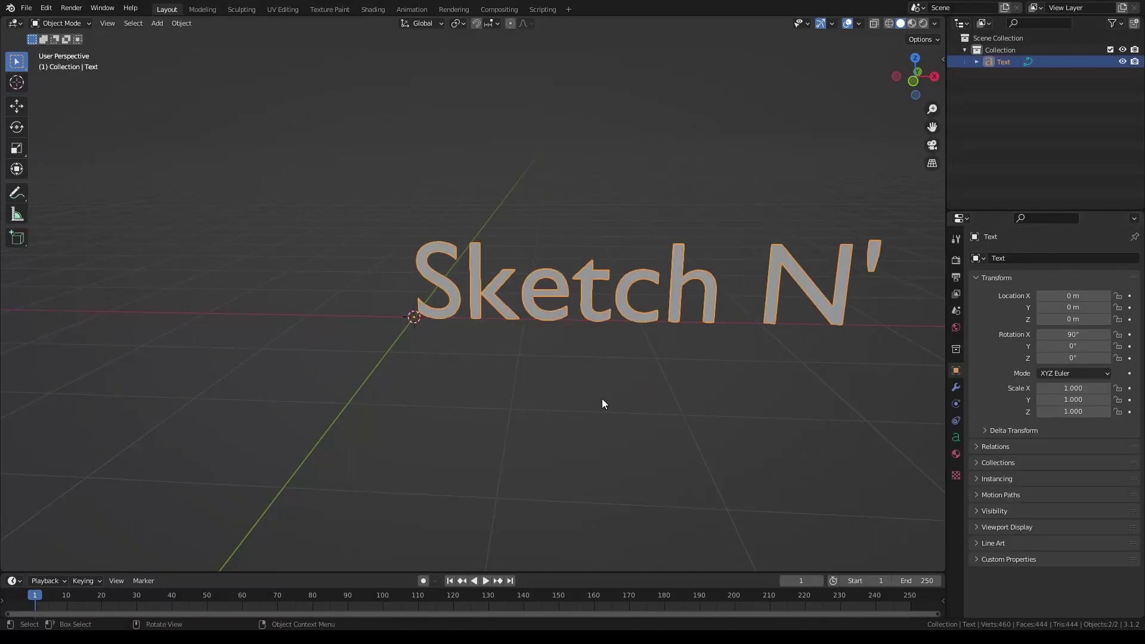
key("Tab")
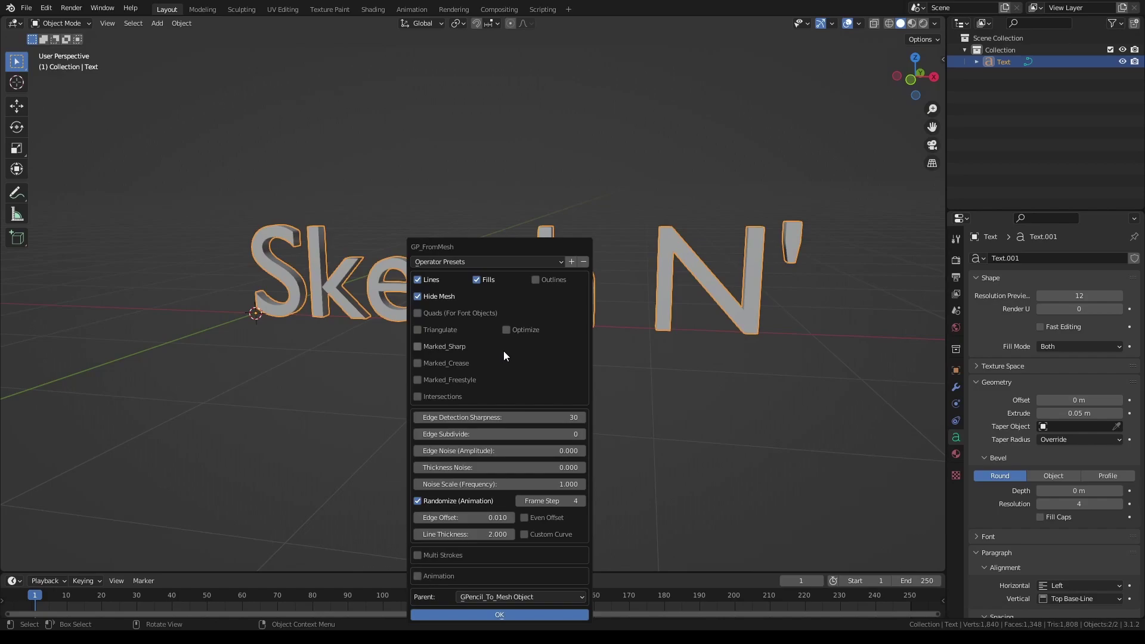
- Convert the text to grease pencil, review the result, then delete Text_Lines.GP
key("Return")
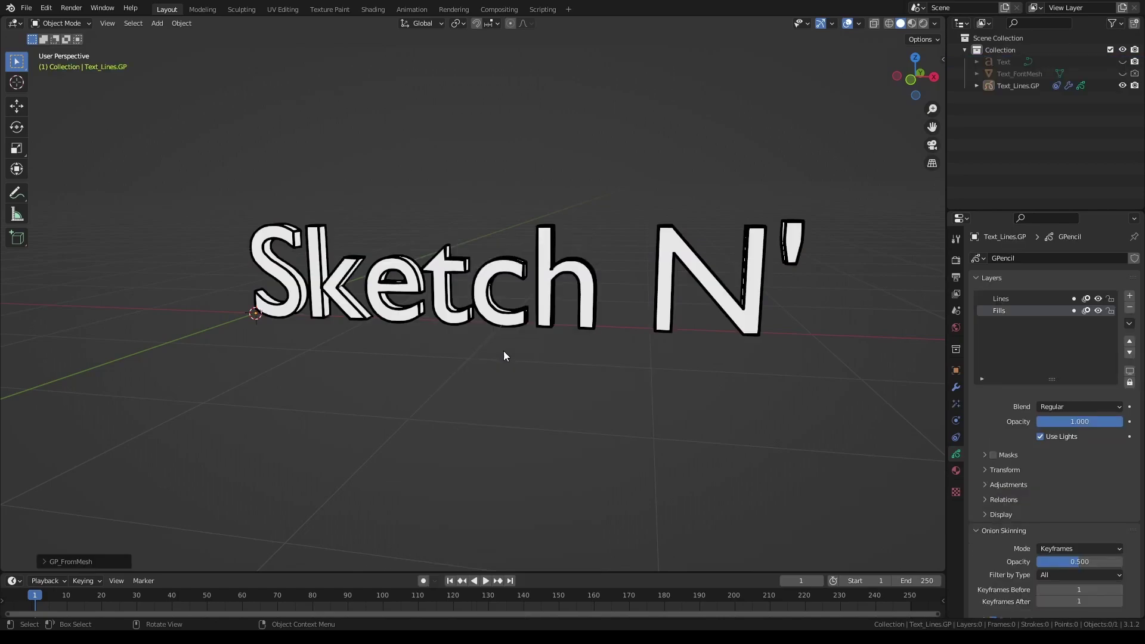
scroll(501, 350, "up", 1)
left_click(72, 561)
middle_click_drag(528, 273, 596, 280)
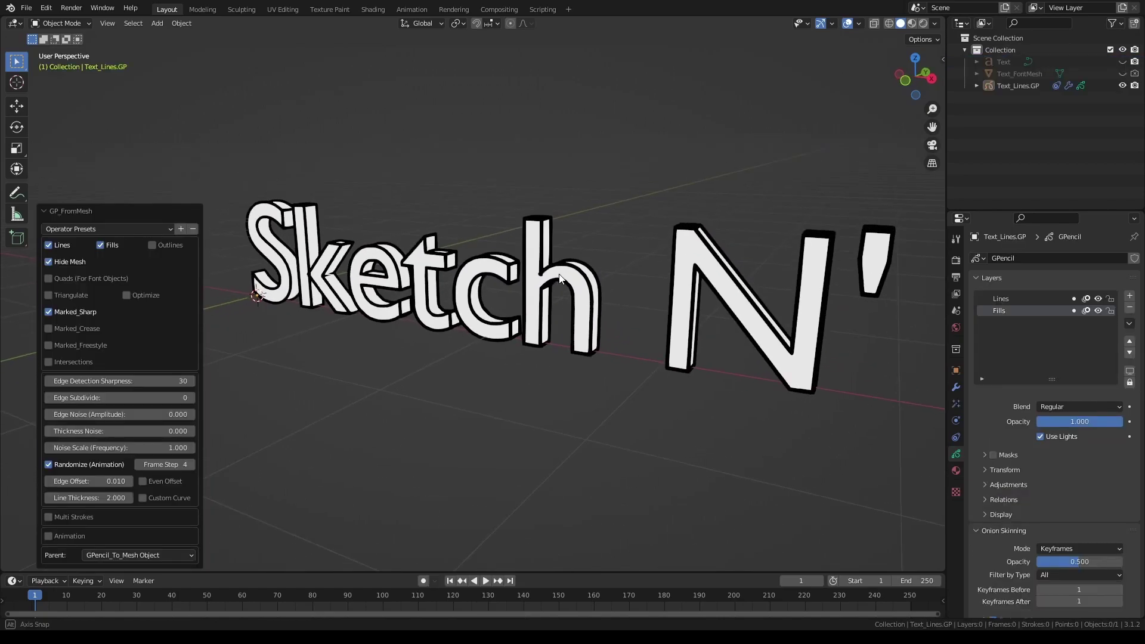
left_click(1005, 85)
key("Delete")
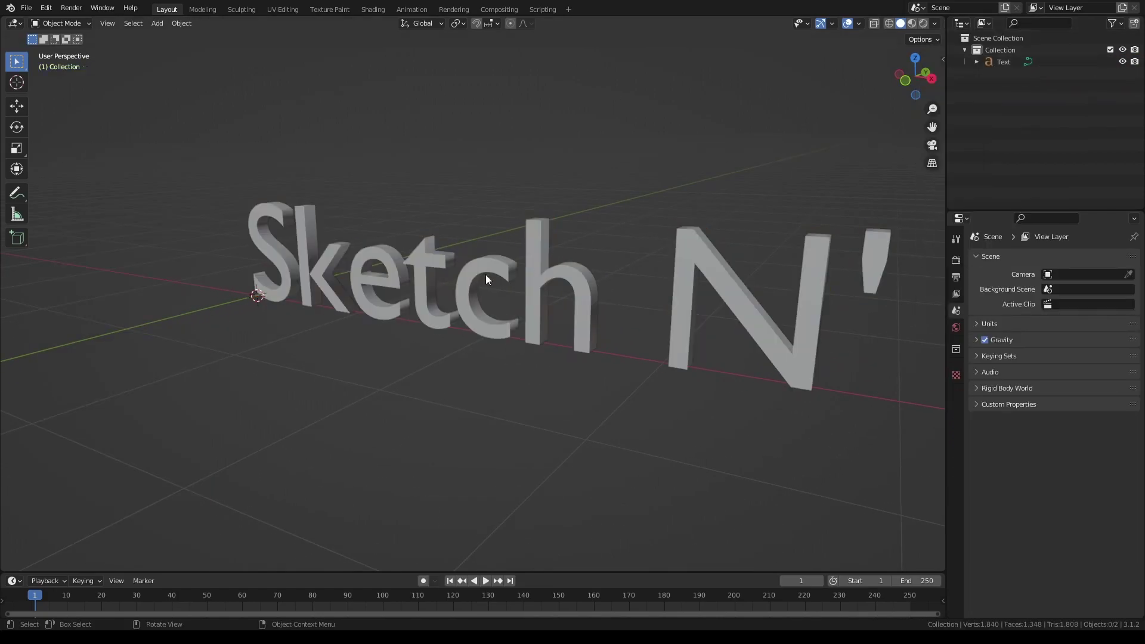
- Give the extruded text a serif font and reconvert it with Line Thickness 1
left_click(487, 276)
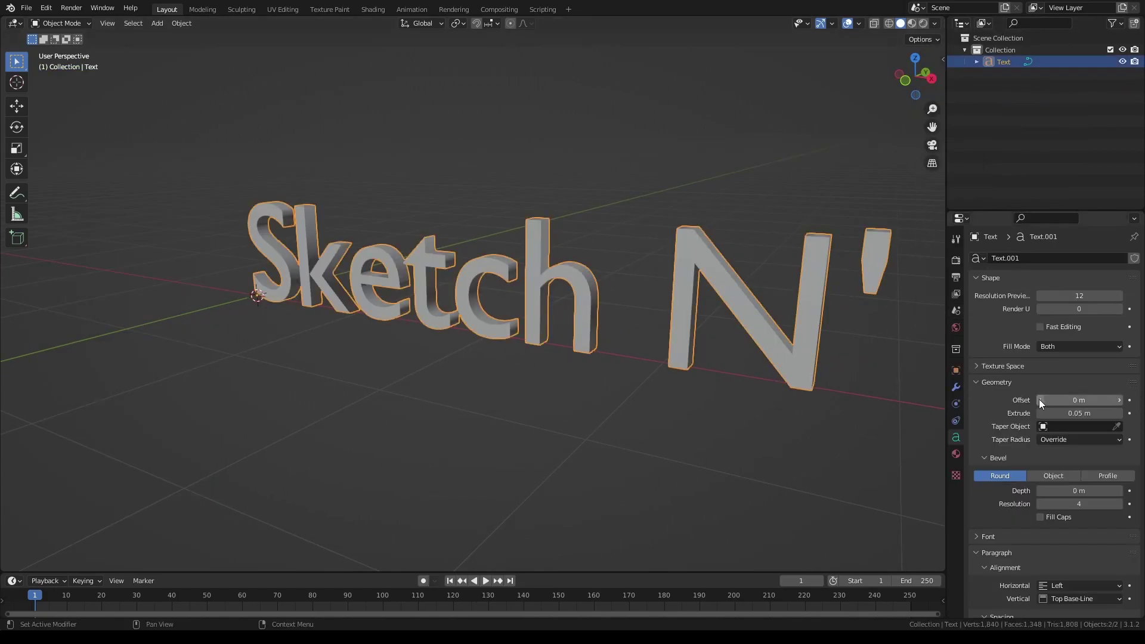
left_click(1011, 541)
scroll(1012, 542, "down", 3)
left_click(1117, 483)
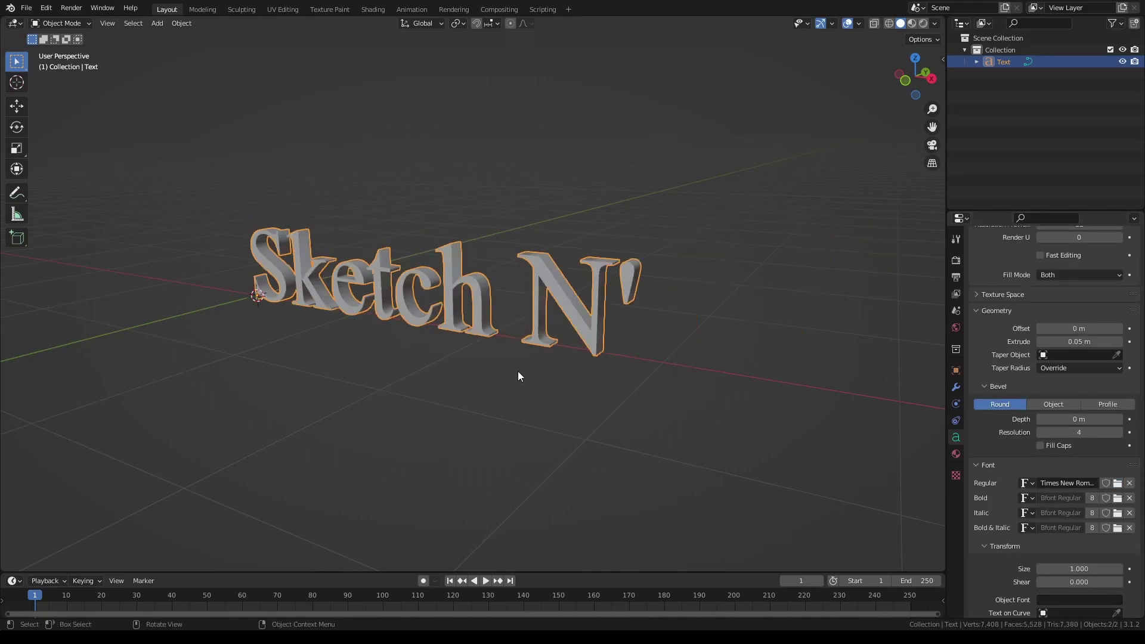
scroll(501, 367, "up", 3)
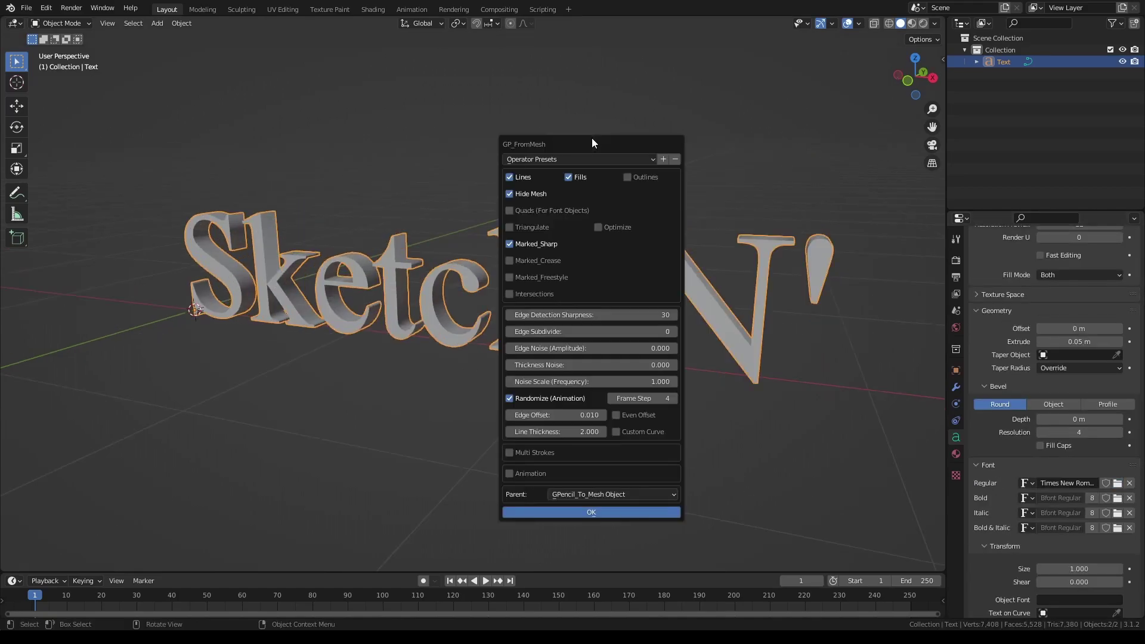
key("Return")
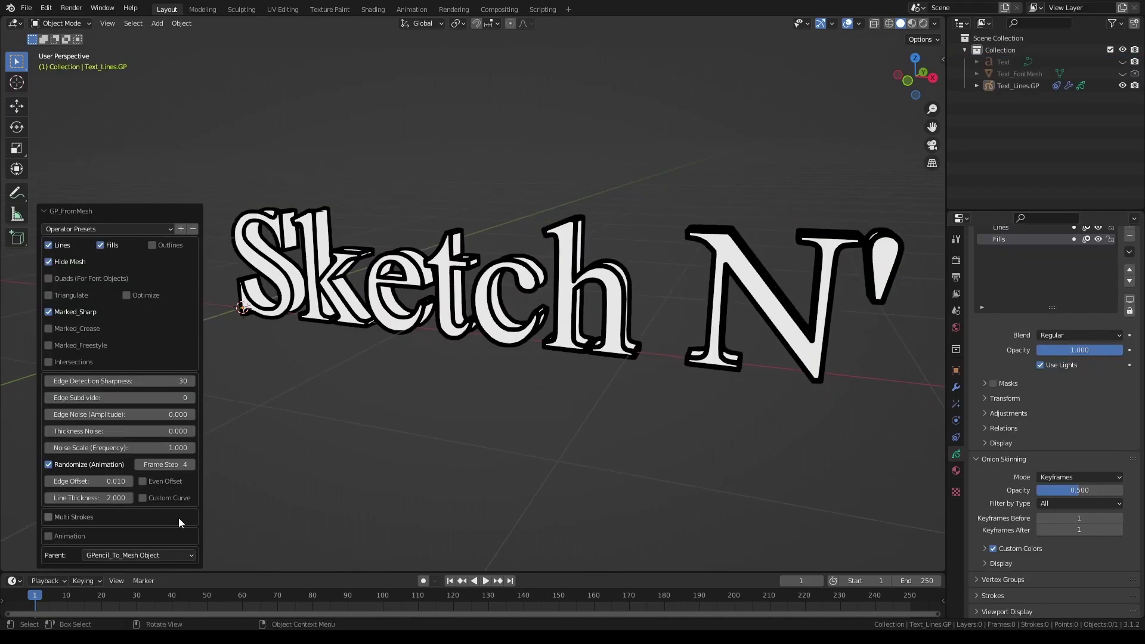
left_click(109, 498)
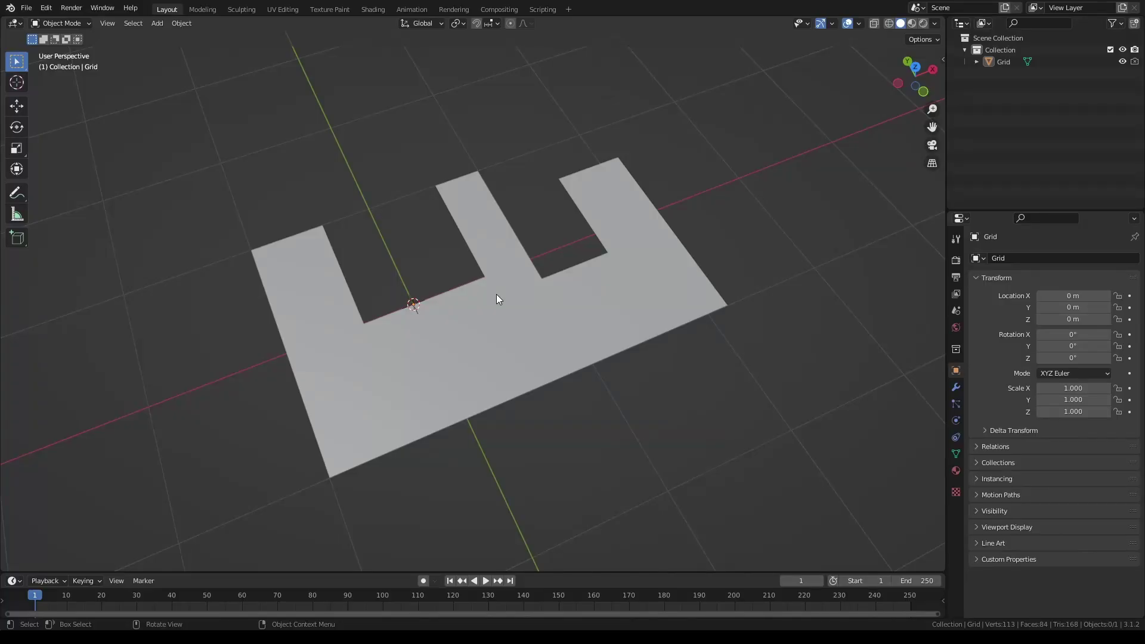
- Inspect the E-shaped Grid's faces in Wireframe shading, then return to Solid shading
left_click(497, 294)
left_click(888, 23)
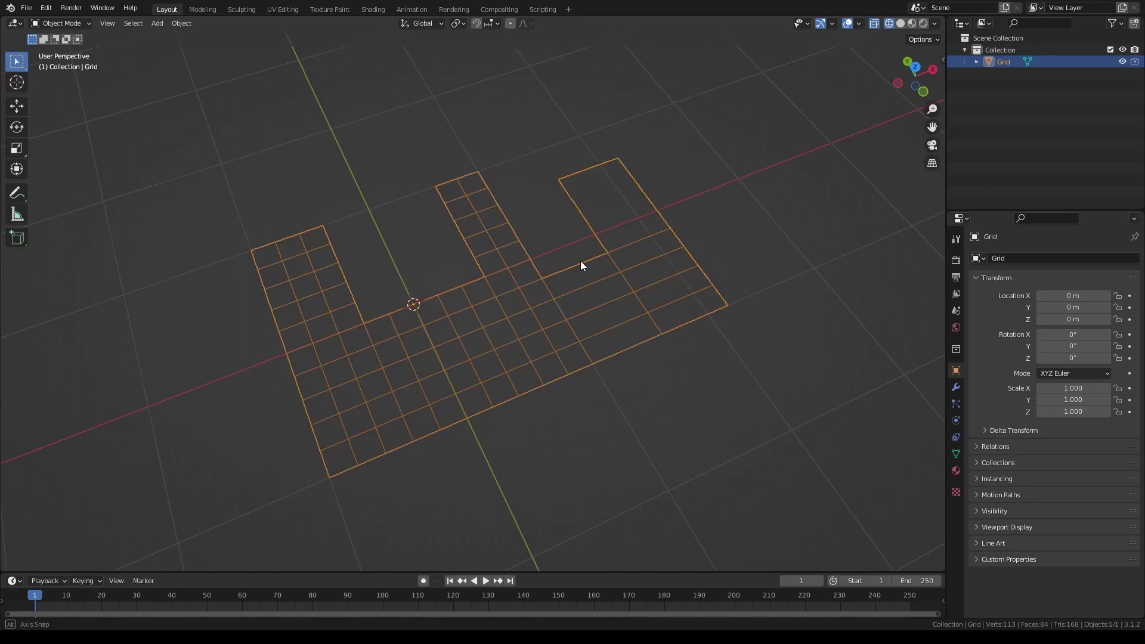
middle_click_drag(581, 260, 582, 230)
middle_click_drag(534, 264, 524, 304)
scroll(524, 299, "down", 3)
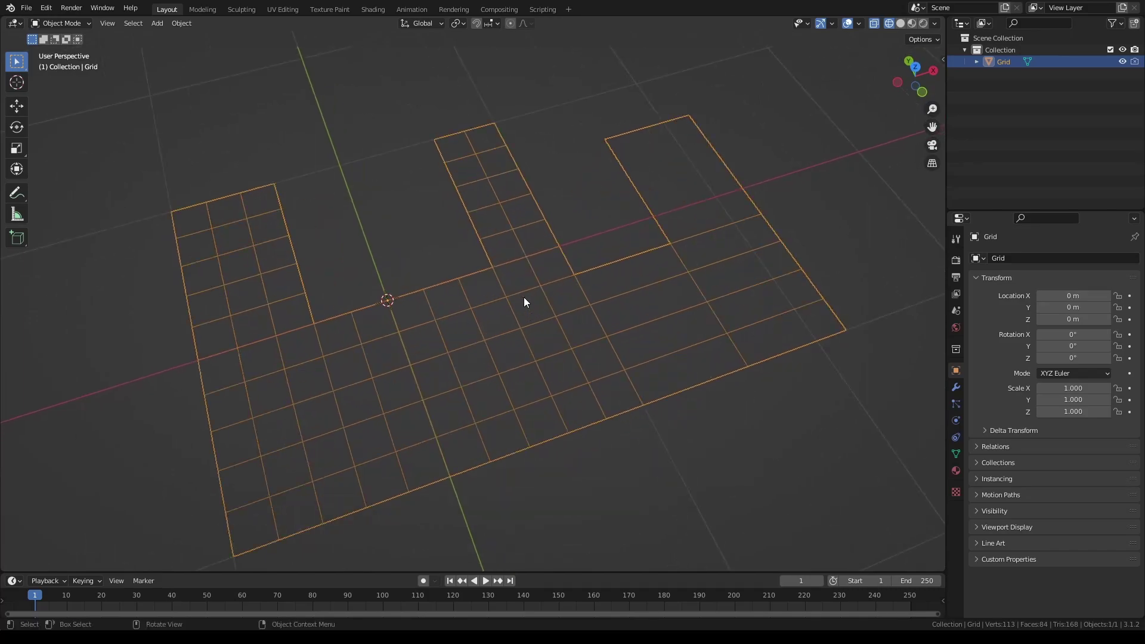
left_click(900, 24)
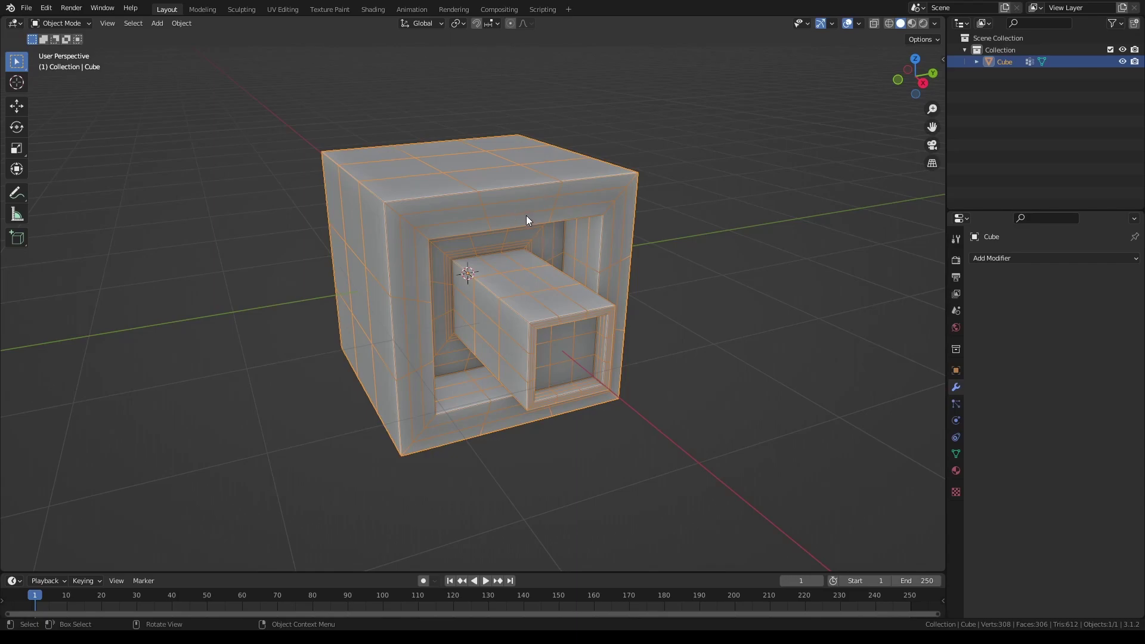
- Convert the hollow cube into grease pencil lines with GP_FromMesh
middle_click_drag(532, 239, 532, 236)
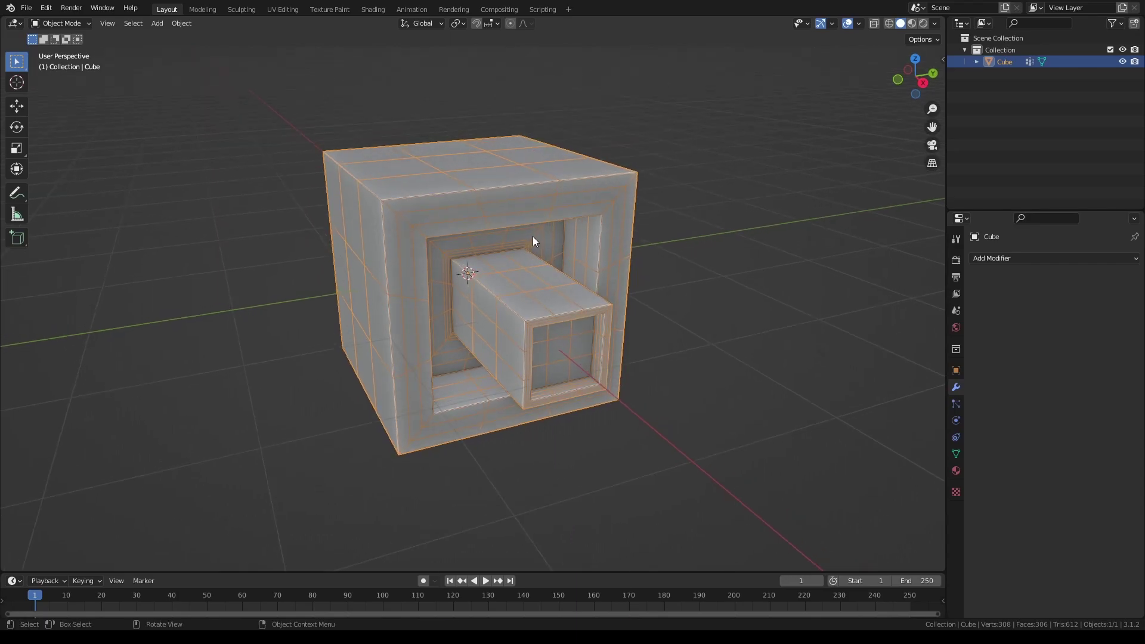
key("ctrl+shift+g")
key("Return")
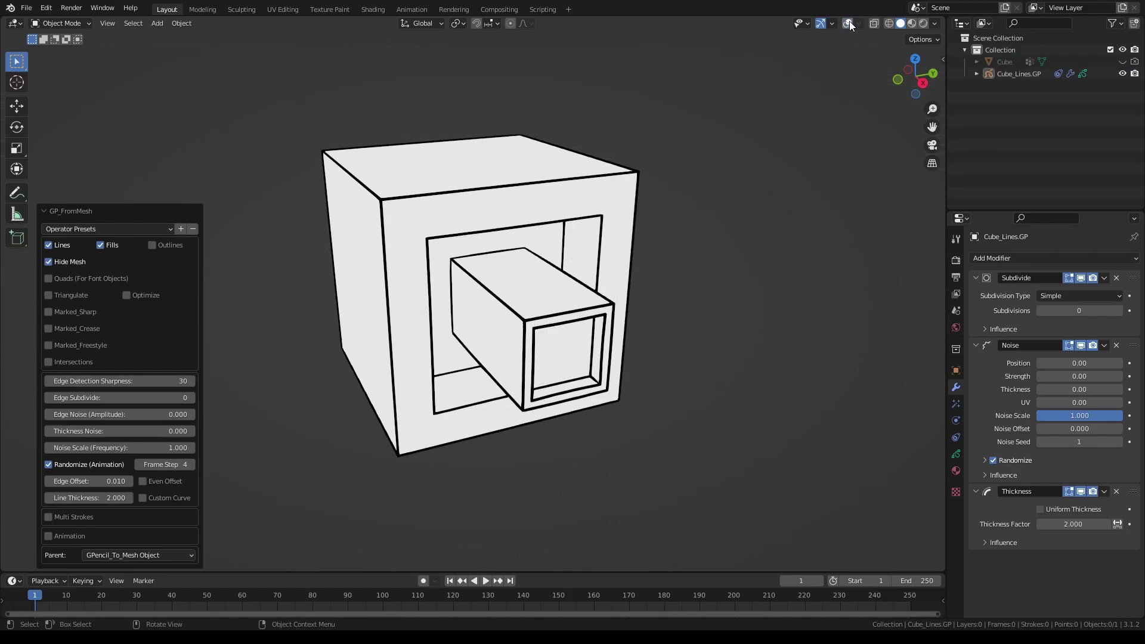
middle_click_drag(299, 260, 294, 251)
- Add outlines with Outline Thickness 0.120 and Clamp 0.4500
left_click(152, 244)
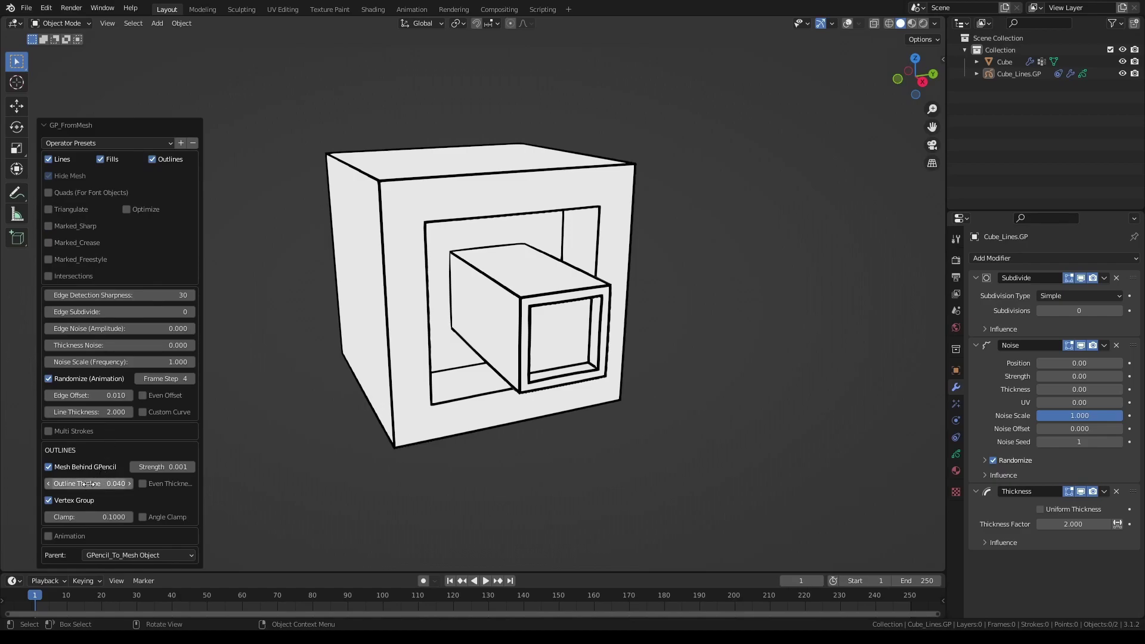
left_click_drag(88, 484, 103, 484)
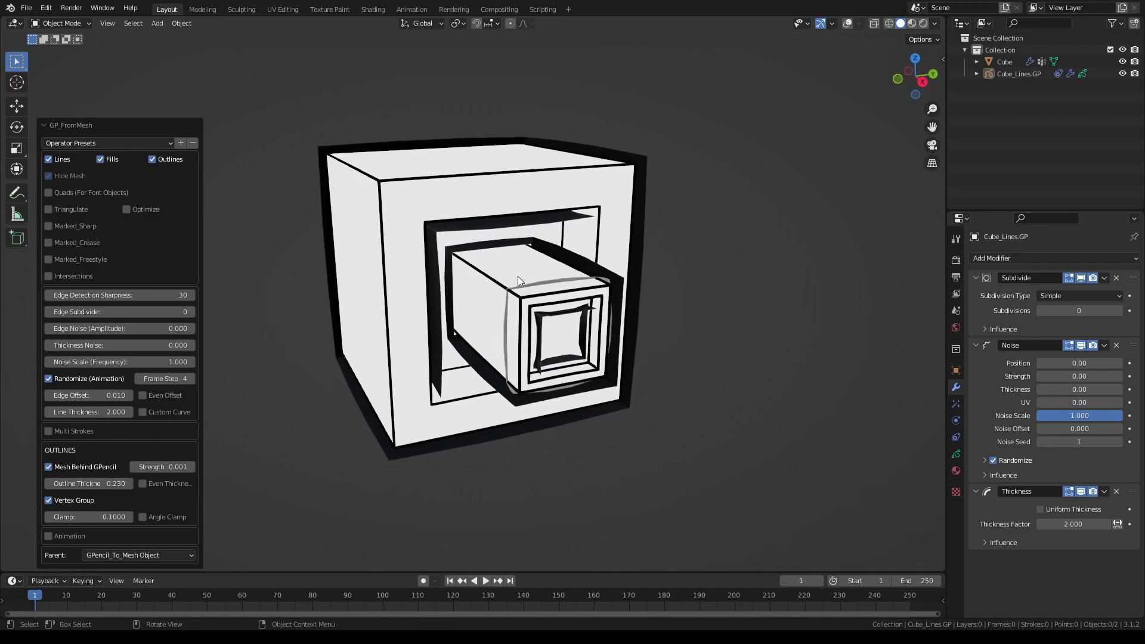
middle_click_drag(531, 326, 544, 322)
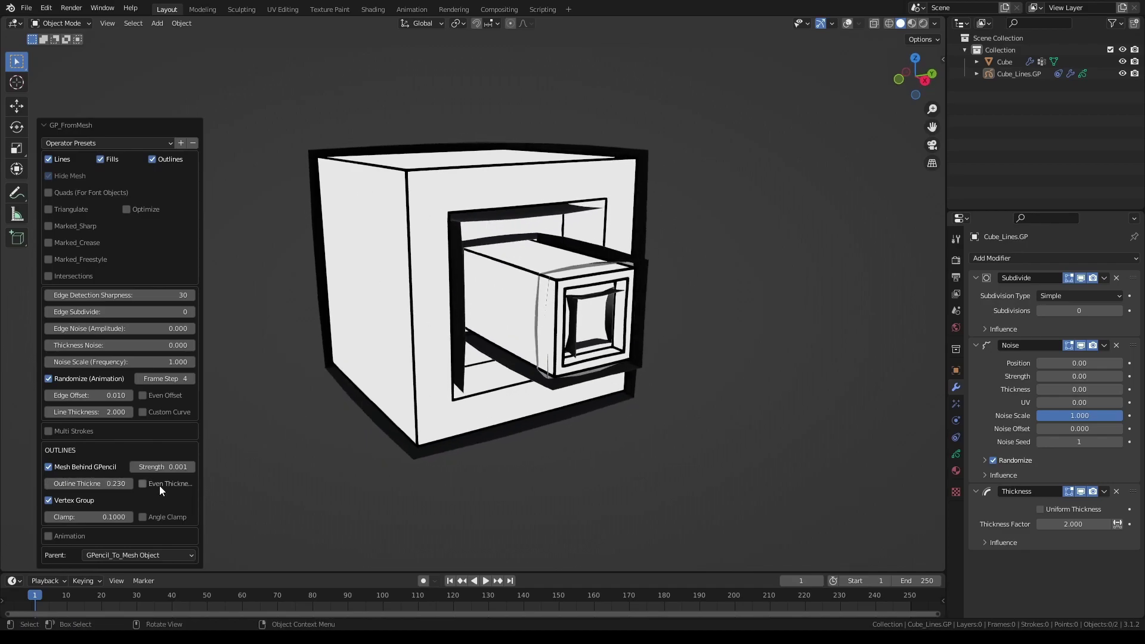
left_click_drag(80, 516, 95, 518)
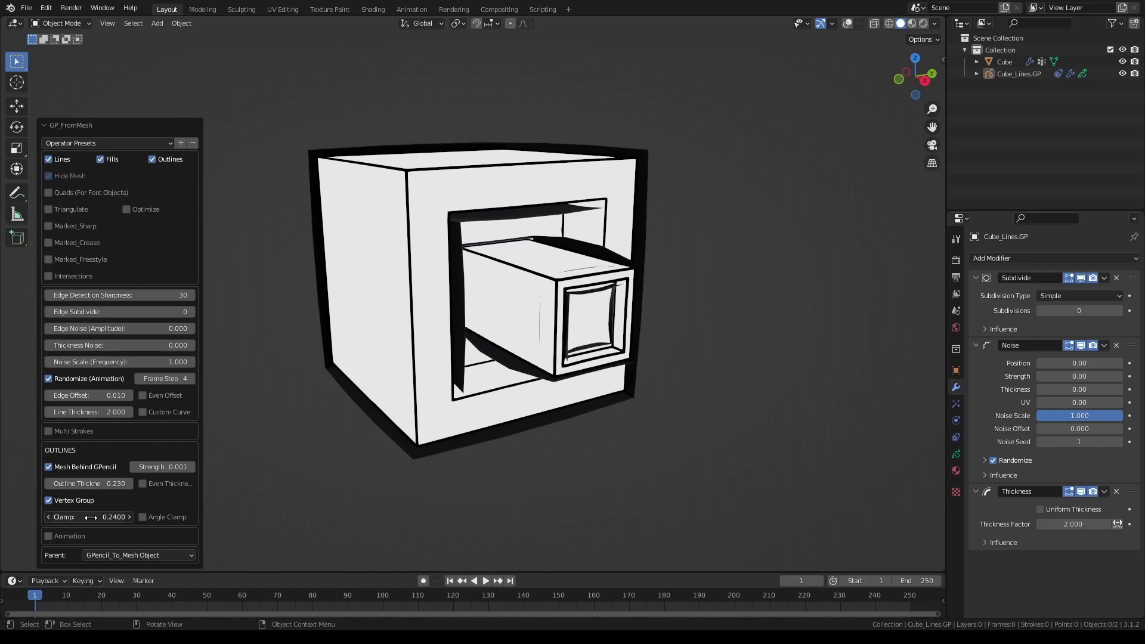
left_click_drag(95, 517, 93, 484)
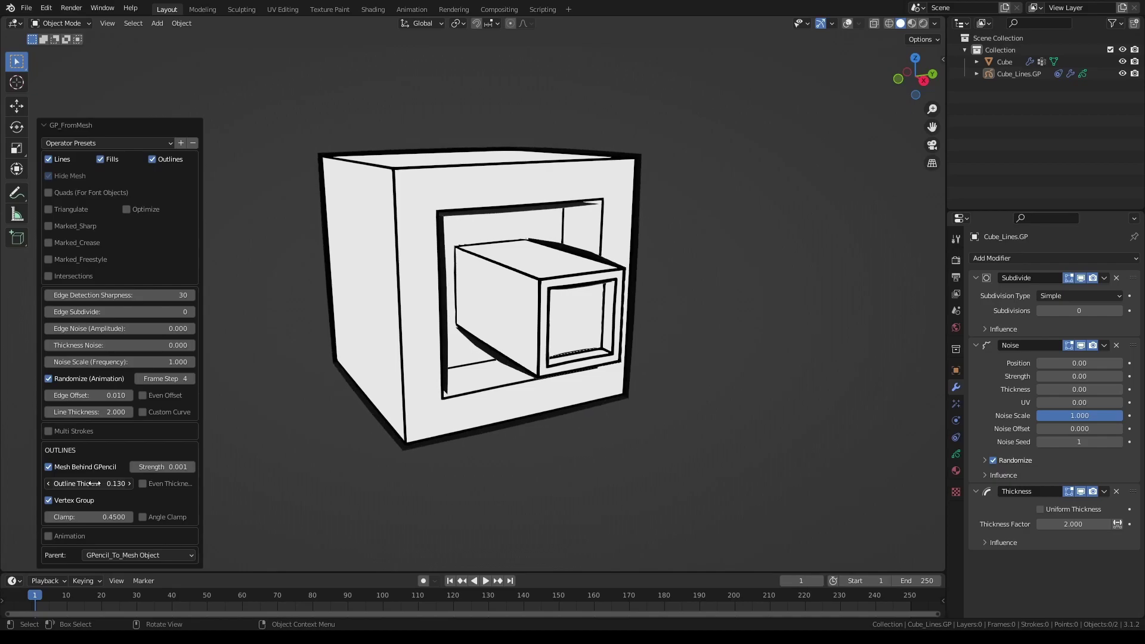
mouse_move(525, 331)
middle_mouse_down()
mouse_move(584, 328)
mouse_move(545, 323)
middle_mouse_up()
scroll(545, 323, "up", 1)
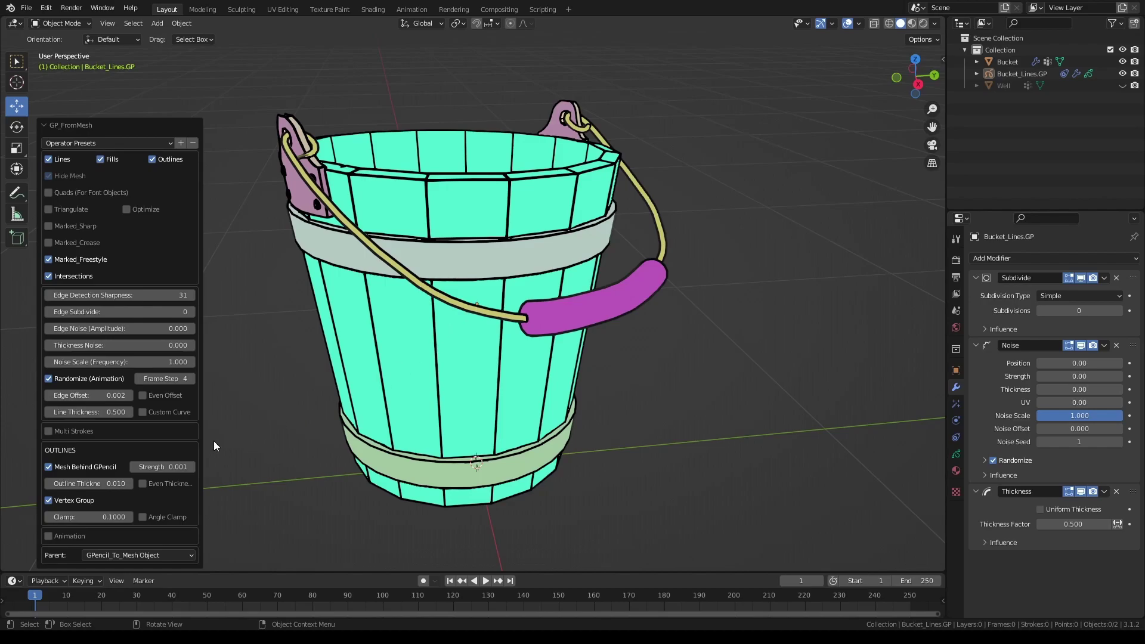
- Raise the bucket's Outline Thickness to 0.040, then lower it to 0.030
left_click(129, 483)
left_click(129, 483)
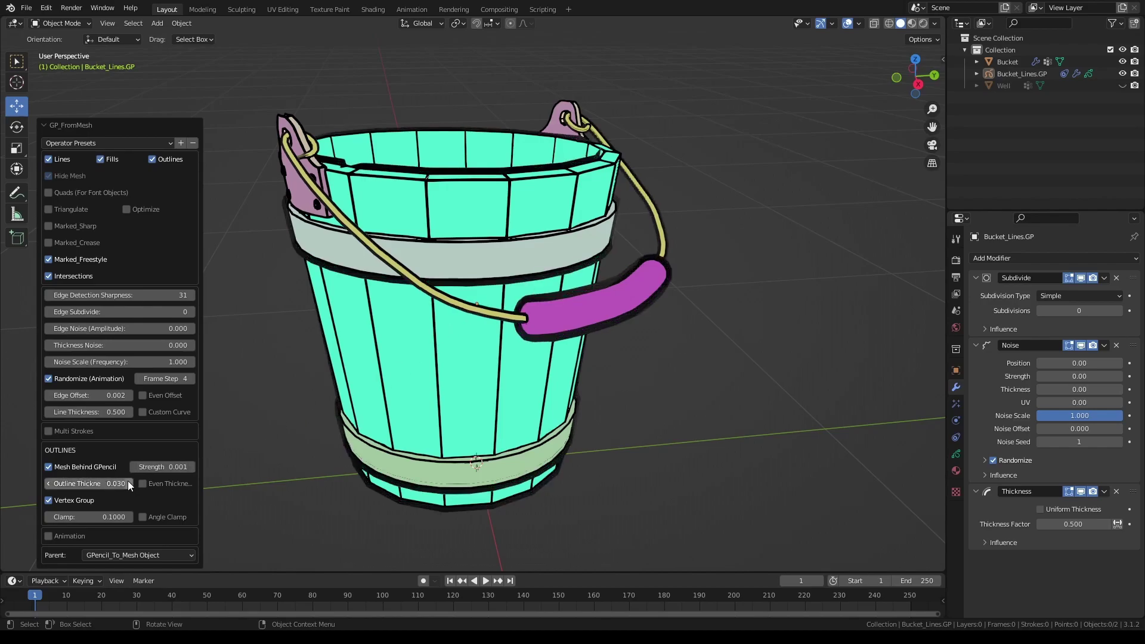
left_click(129, 483)
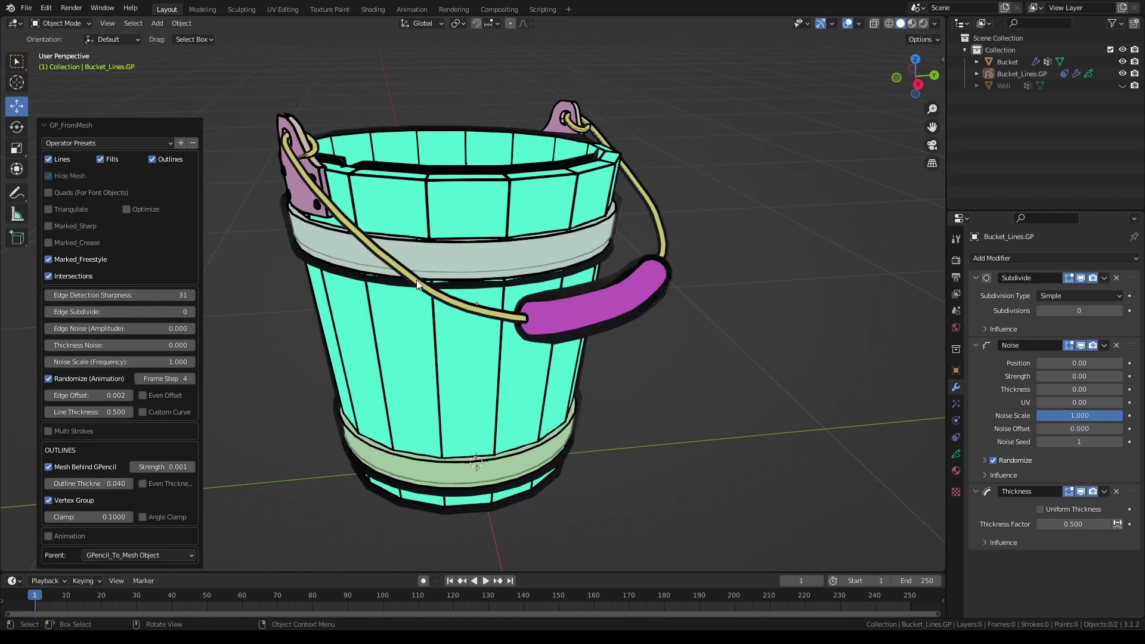
left_click(47, 483)
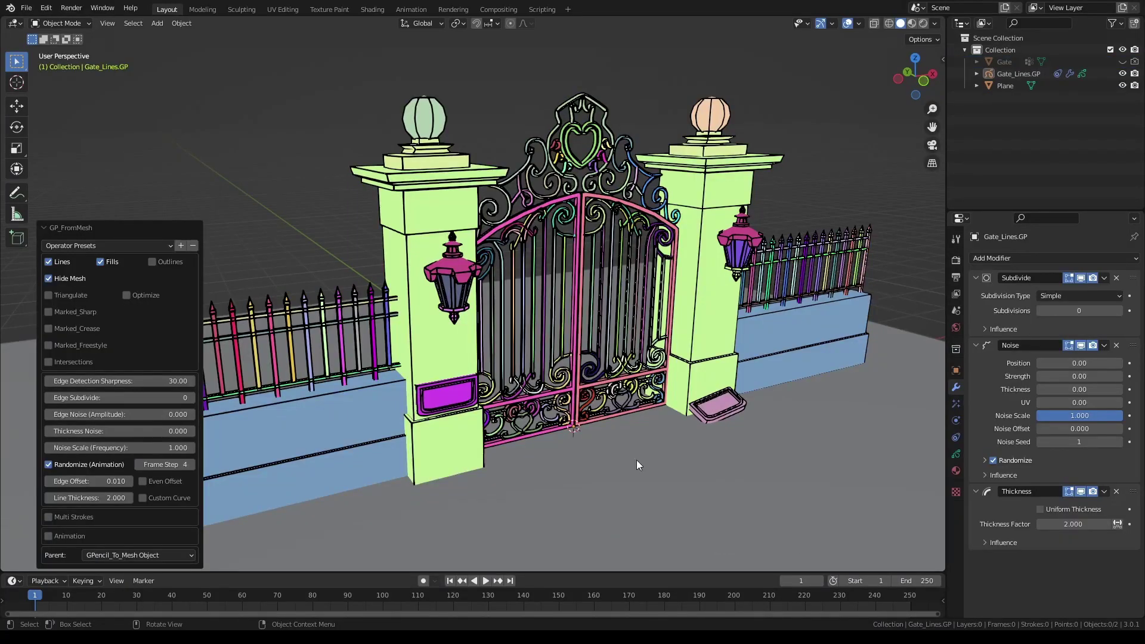
- Enable Intersections and Outlines in the GP_FromMesh redo panel, then view the gate from the side
mouse_move(363, 283)
middle_mouse_down()
mouse_move(533, 284)
mouse_move(366, 285)
middle_mouse_up()
left_click(48, 362)
middle_click_drag(610, 285, 656, 282, "shift")
left_click(152, 261)
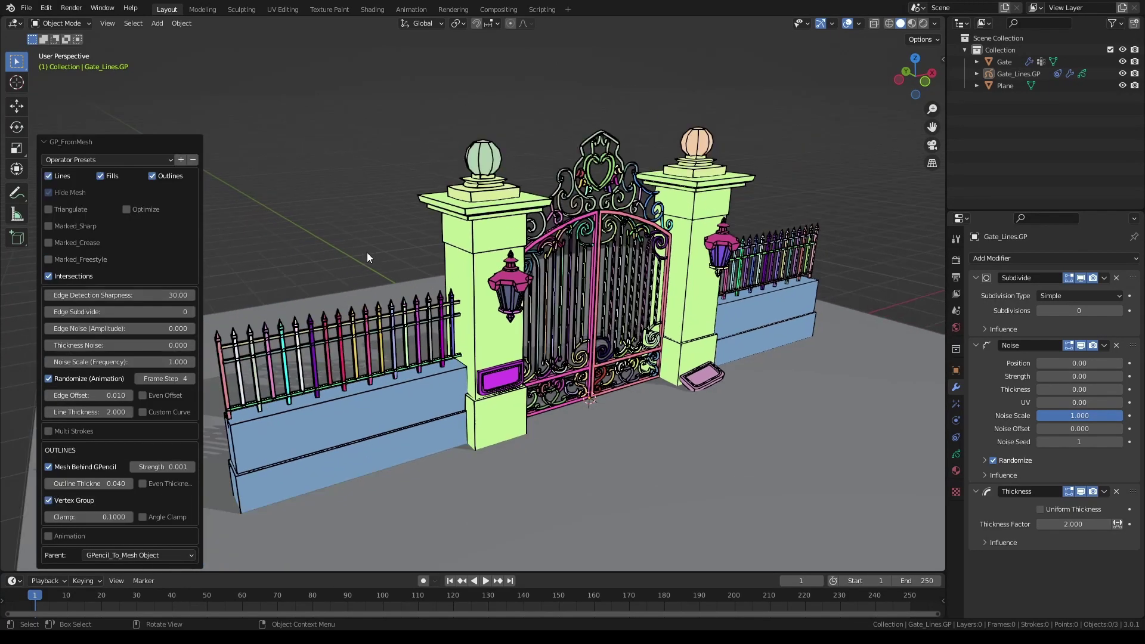
mouse_move(367, 252)
middle_mouse_down()
mouse_move(435, 261)
mouse_move(517, 249)
middle_mouse_up()
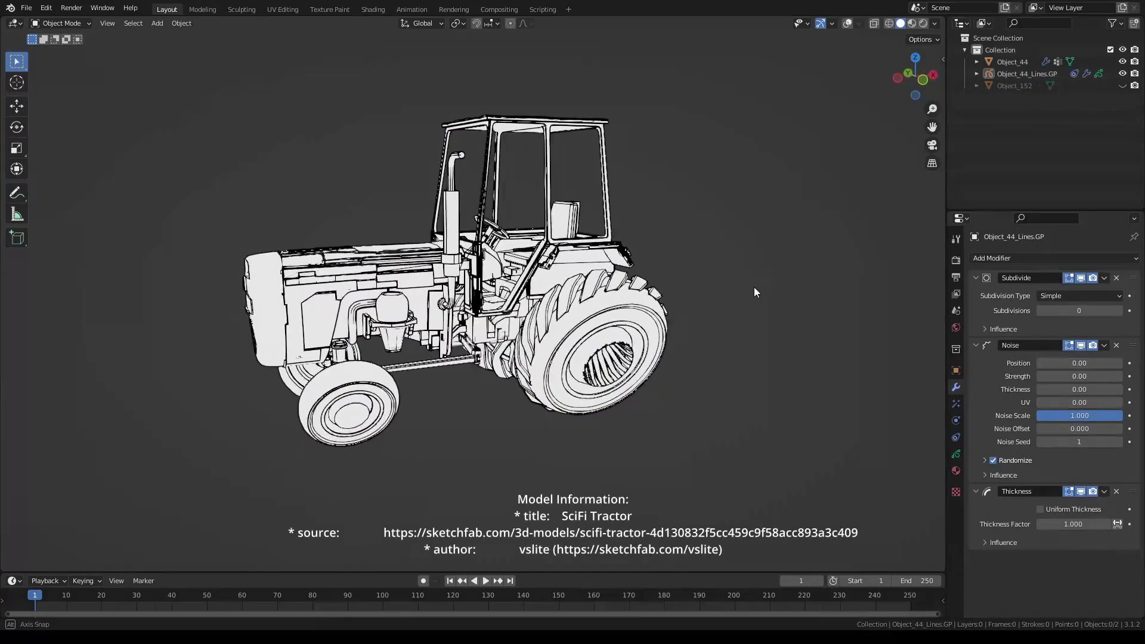
- Orbit around the tractor line drawing to see it from behind
middle_click_drag(666, 296, 569, 292)
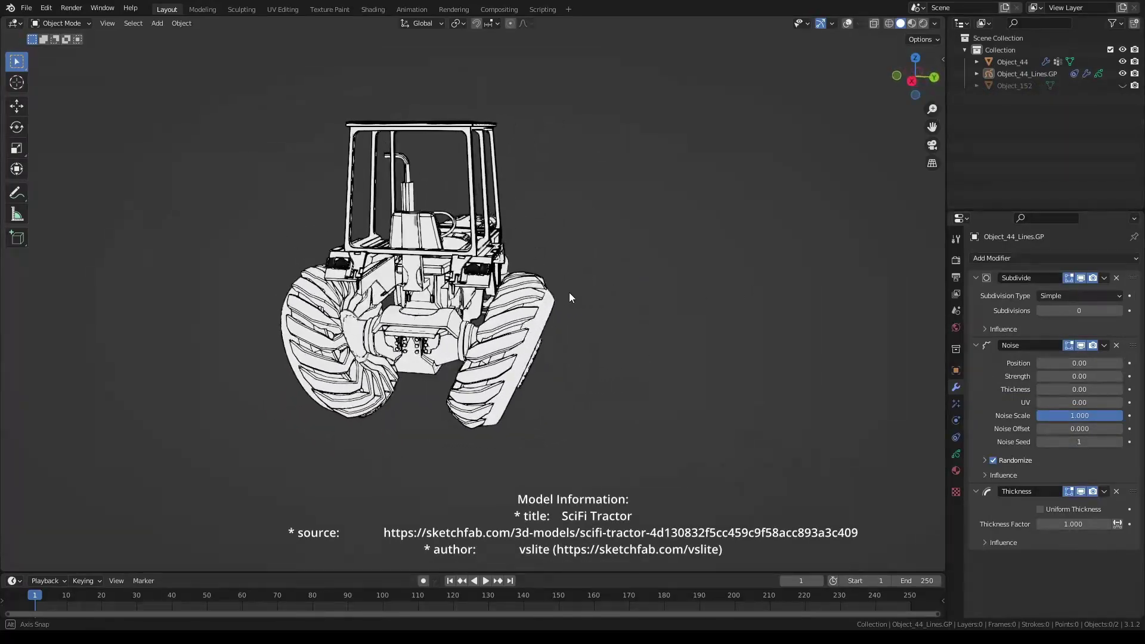